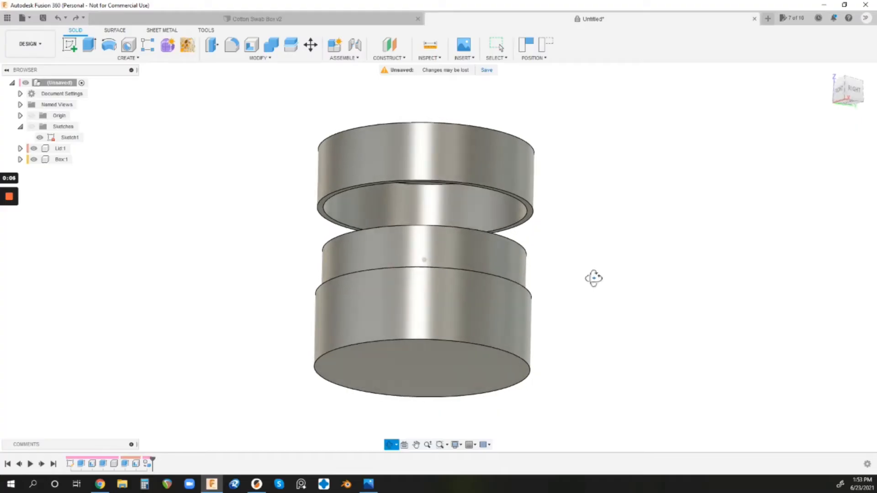
Step: Orbit the view to look over the separated box and lid
{"action": "middle_click_drag", "start_coordinate": [593, 282], "coordinate": [594, 281], "text": "shift"}
{"action": "scroll", "coordinate": [450, 274], "scroll_direction": "up", "scroll_amount": 1}
{"action": "scroll", "coordinate": [450, 273], "scroll_direction": "up", "scroll_amount": 1}
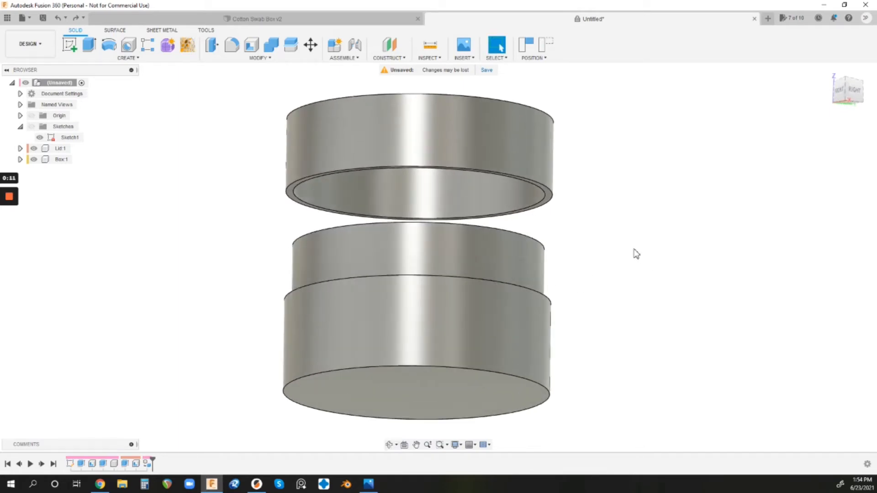
{"action": "scroll", "coordinate": [634, 255], "scroll_direction": "down", "scroll_amount": 1}
{"action": "scroll", "coordinate": [630, 251], "scroll_direction": "down", "scroll_amount": 1}
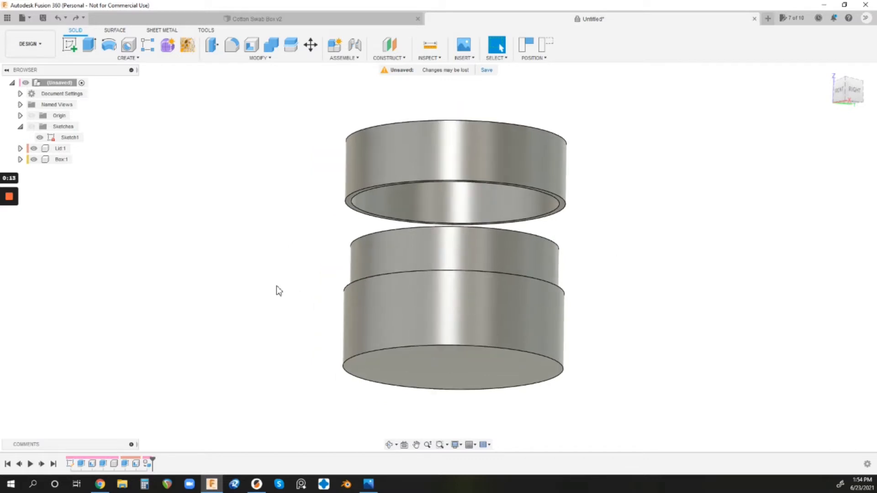
{"action": "scroll", "coordinate": [285, 294], "scroll_direction": "down", "scroll_amount": 1}
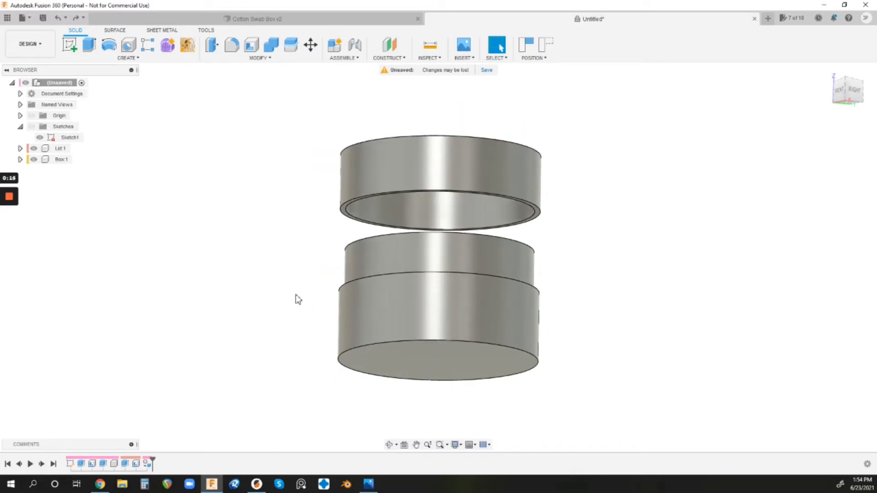
{"action": "scroll", "coordinate": [442, 250], "scroll_direction": "up", "scroll_amount": 1}
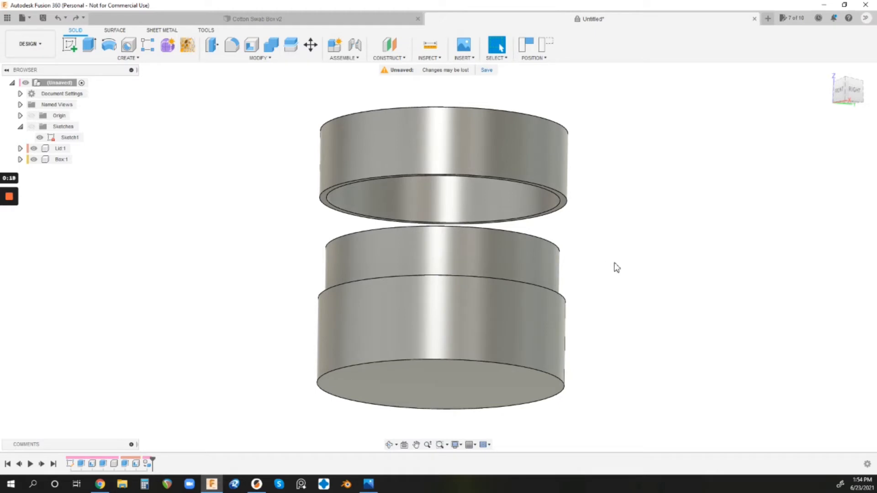
{"action": "middle_click_drag", "start_coordinate": [610, 264], "coordinate": [597, 249], "text": "shift"}
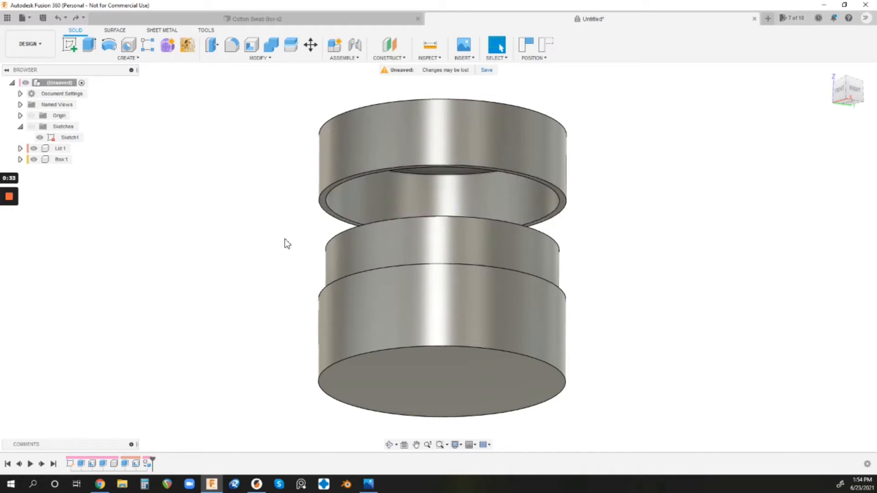
{"action": "scroll", "coordinate": [288, 244], "scroll_direction": "up", "scroll_amount": 1}
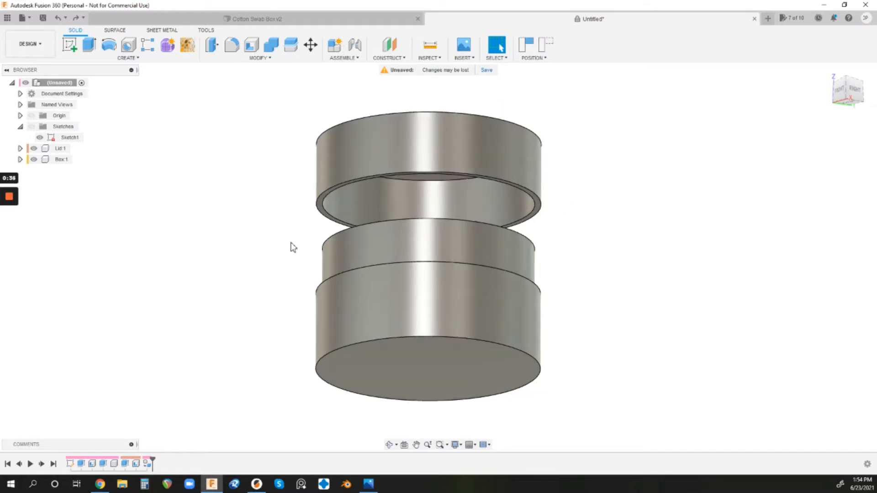
{"action": "scroll", "coordinate": [291, 246], "scroll_direction": "down", "scroll_amount": 1}
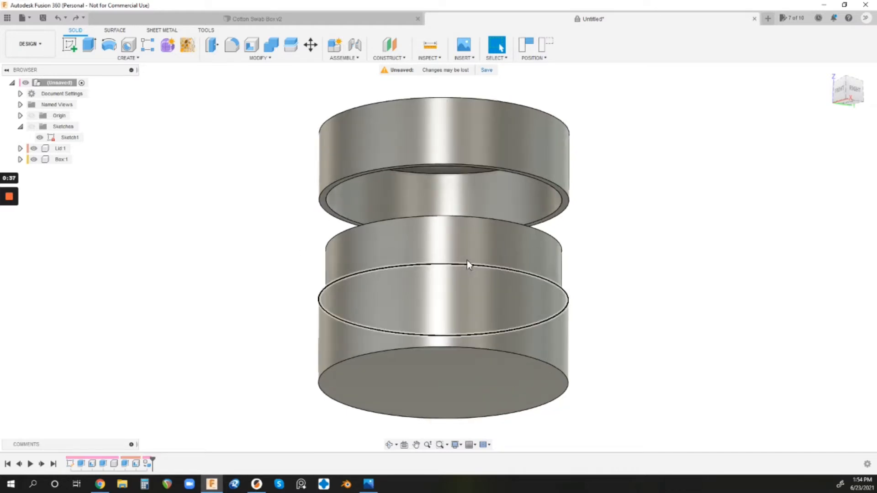
Step: Start a modeled thread on the box's outer neck face and view it from the front
{"action": "left_click", "coordinate": [129, 59]}
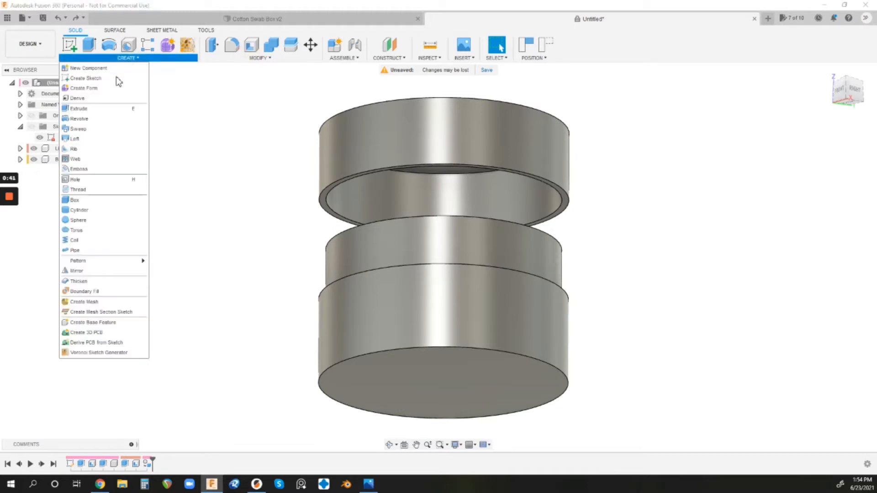
{"action": "left_click", "coordinate": [78, 189]}
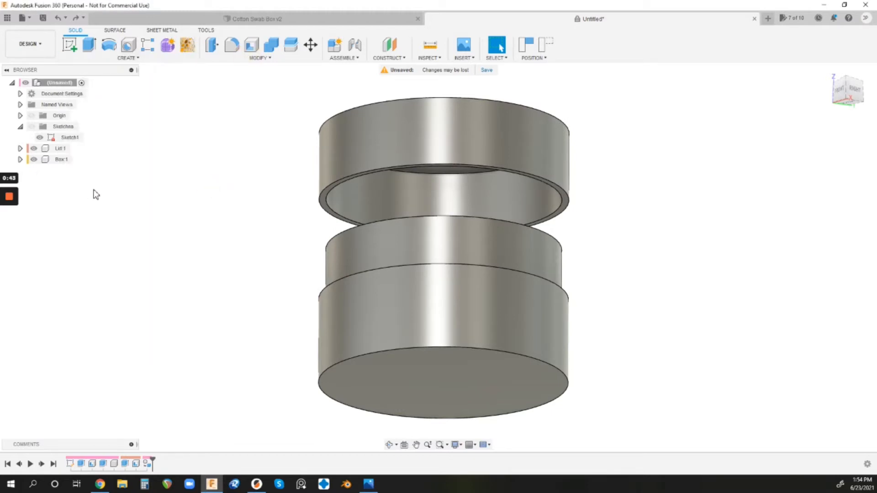
{"action": "left_click", "coordinate": [407, 240]}
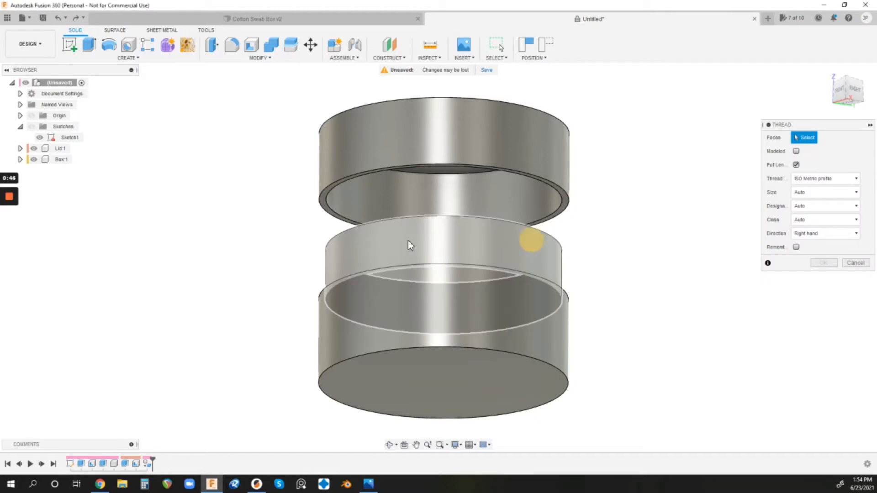
{"action": "left_click", "coordinate": [796, 152]}
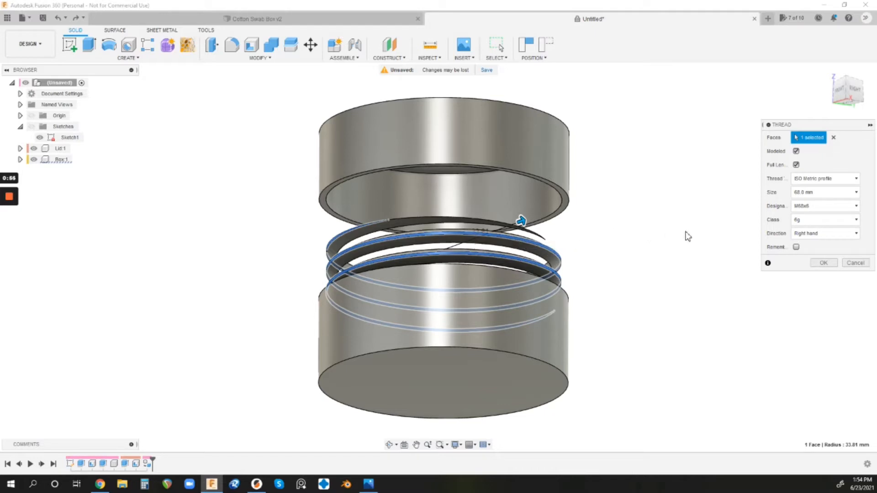
{"action": "mouse_move", "coordinate": [847, 90]}
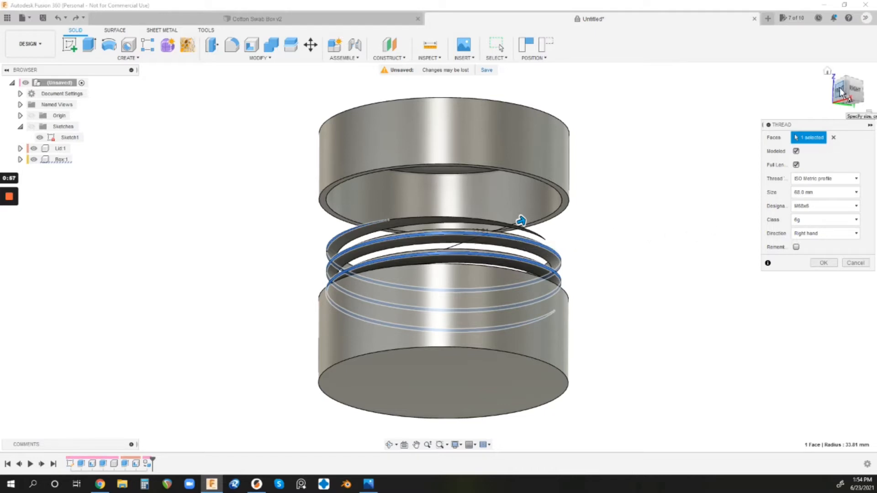
{"action": "left_click", "coordinate": [841, 91]}
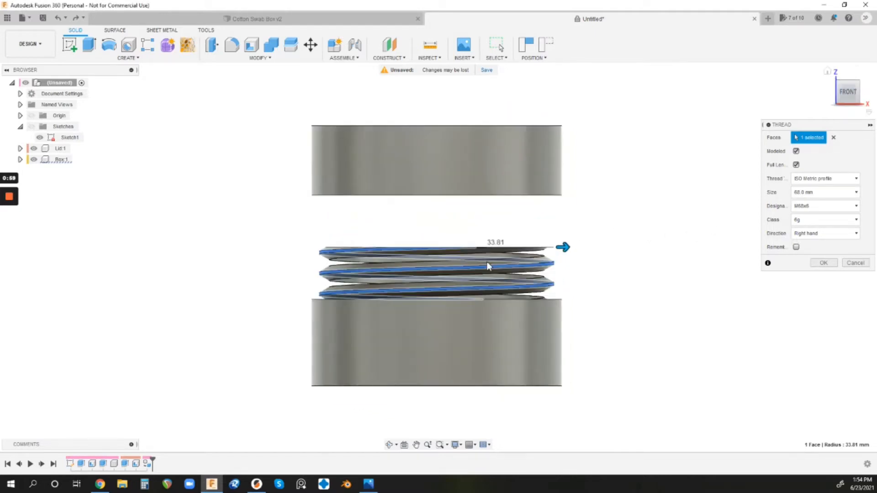
{"action": "scroll", "coordinate": [490, 297], "scroll_direction": "down", "scroll_amount": 3}
{"action": "scroll", "coordinate": [521, 288], "scroll_direction": "down", "scroll_amount": 3}
{"action": "scroll", "coordinate": [549, 280], "scroll_direction": "down", "scroll_amount": 4}
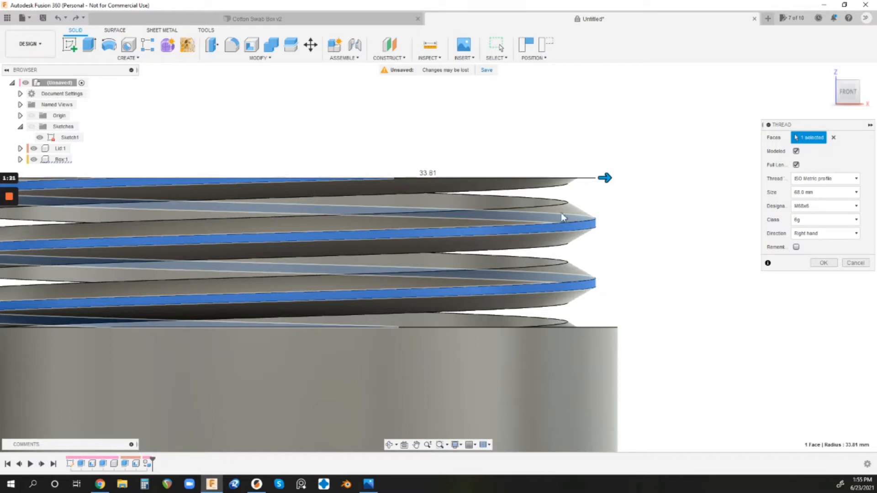
Step: Apply a right-hand M68x3 modeled thread to the box neck
{"action": "left_click", "coordinate": [811, 205]}
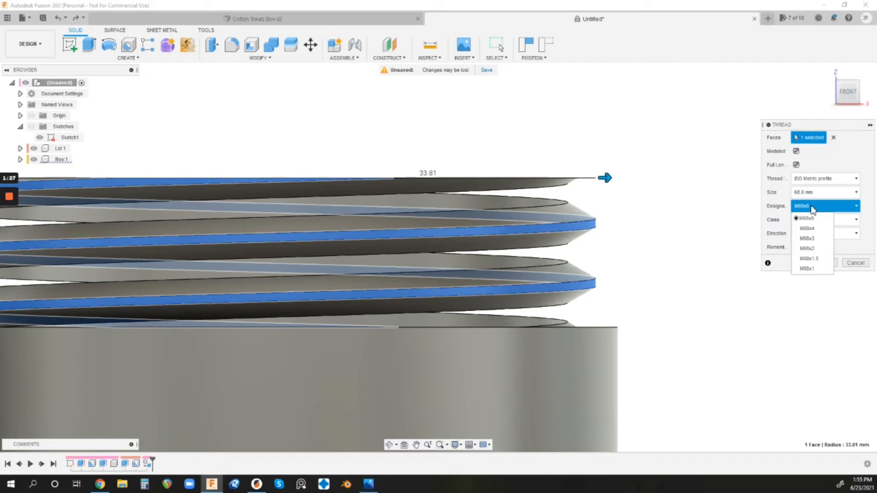
{"action": "left_click", "coordinate": [814, 240]}
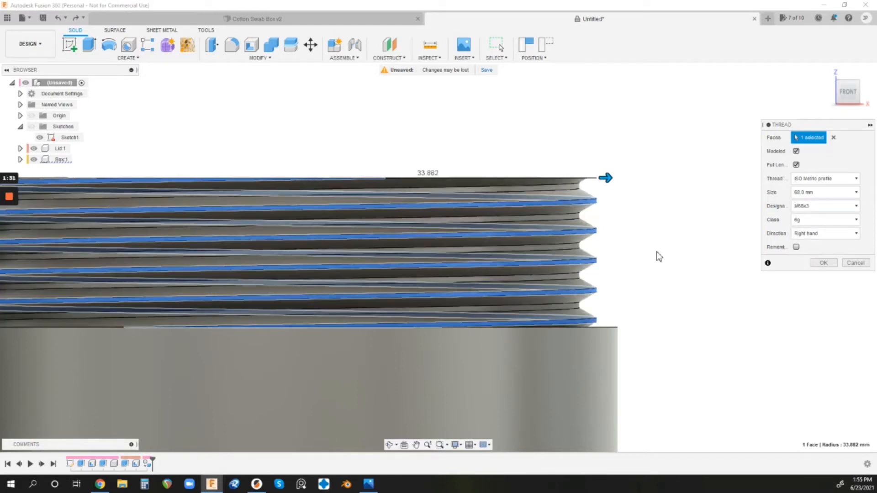
{"action": "scroll", "coordinate": [603, 254], "scroll_direction": "down", "scroll_amount": 3}
{"action": "scroll", "coordinate": [604, 253], "scroll_direction": "down", "scroll_amount": 2}
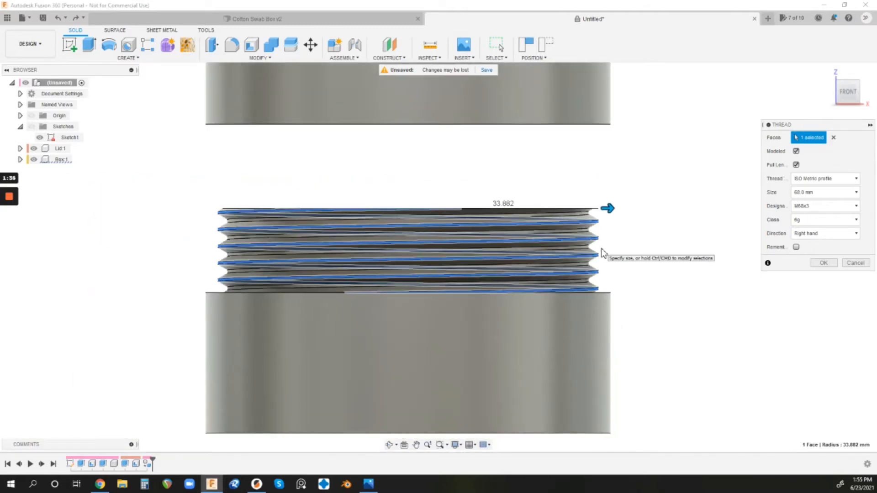
{"action": "scroll", "coordinate": [494, 237], "scroll_direction": "up", "scroll_amount": 2}
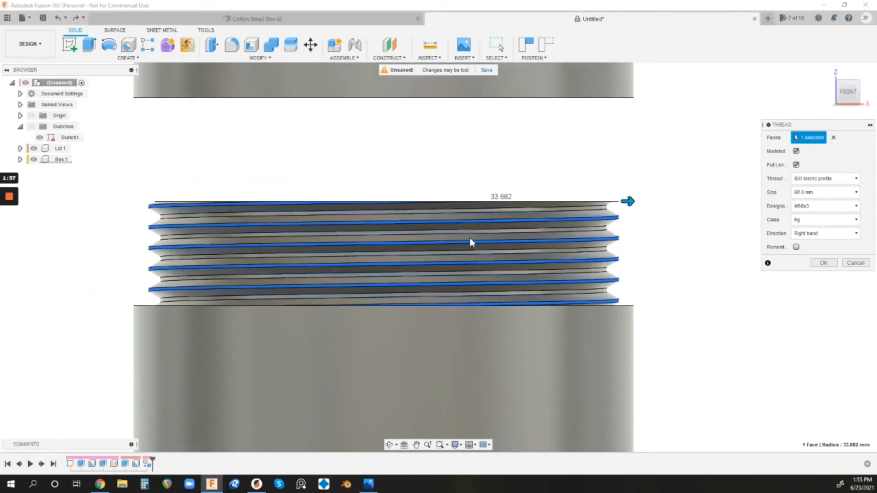
{"action": "scroll", "coordinate": [469, 238], "scroll_direction": "down", "scroll_amount": 2}
{"action": "scroll", "coordinate": [469, 238], "scroll_direction": "down", "scroll_amount": 1}
{"action": "scroll", "coordinate": [470, 236], "scroll_direction": "up", "scroll_amount": 2}
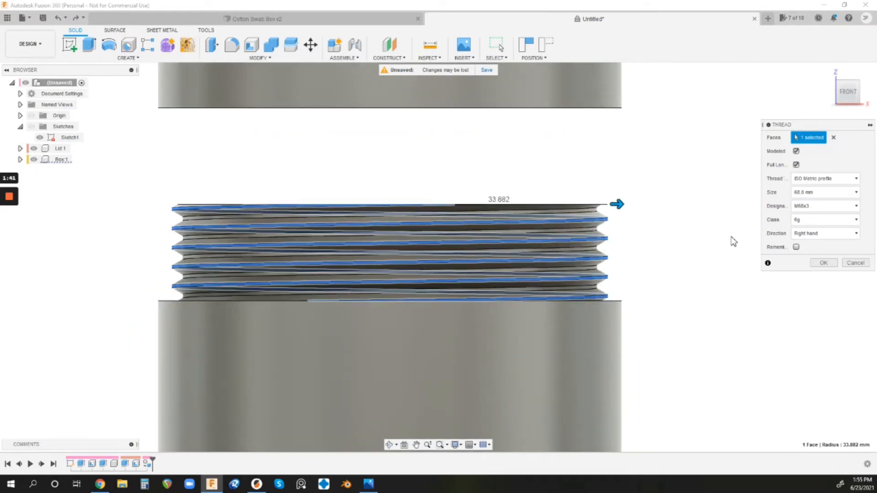
{"action": "left_click", "coordinate": [826, 234]}
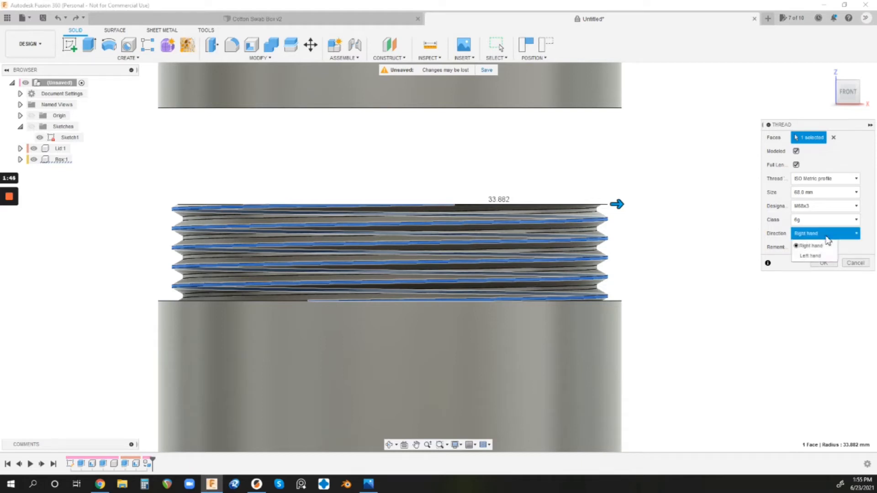
{"action": "left_click", "coordinate": [815, 236]}
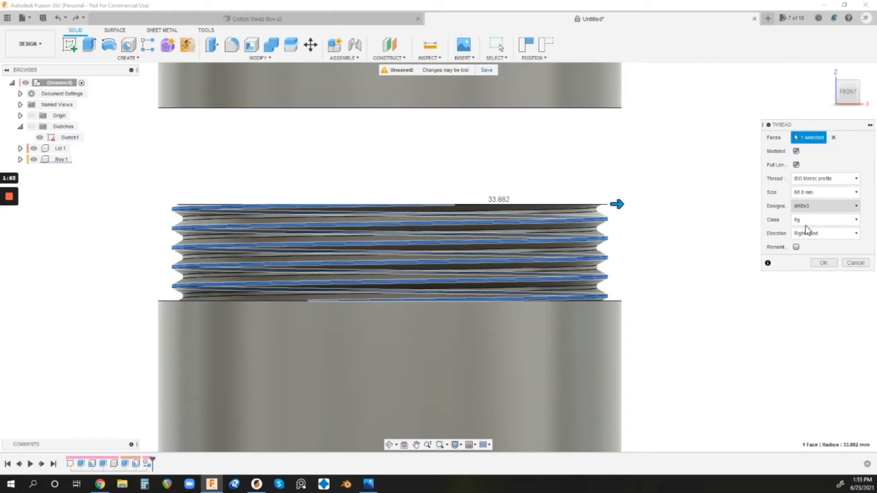
{"action": "left_click", "coordinate": [824, 266]}
Step: Repeat the thread feature to cut a modeled M68x3 internal thread in the lid's inner wall
{"action": "middle_click_drag", "start_coordinate": [698, 264], "coordinate": [700, 239], "text": "shift"}
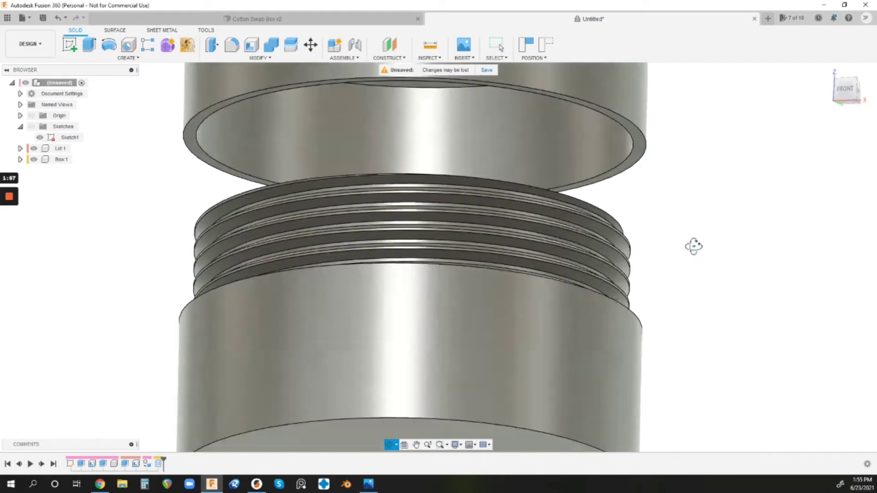
{"action": "right_click", "coordinate": [708, 208]}
{"action": "left_click", "coordinate": [709, 179]}
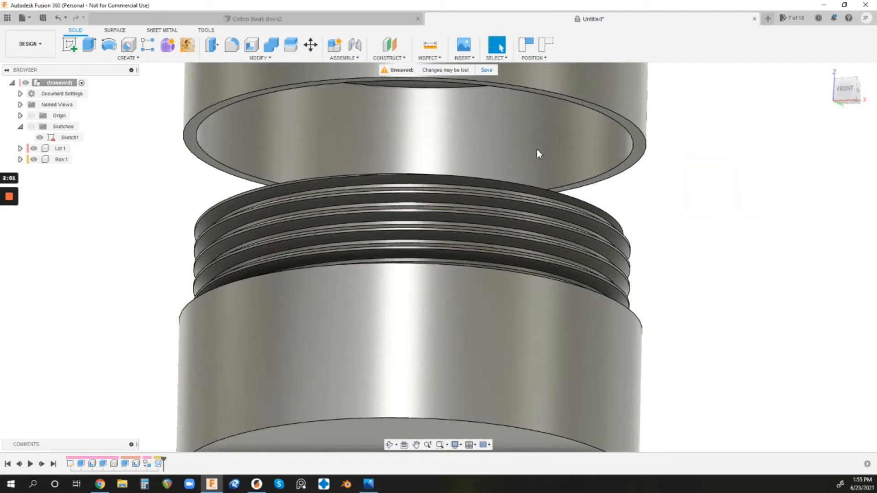
{"action": "left_click", "coordinate": [474, 136]}
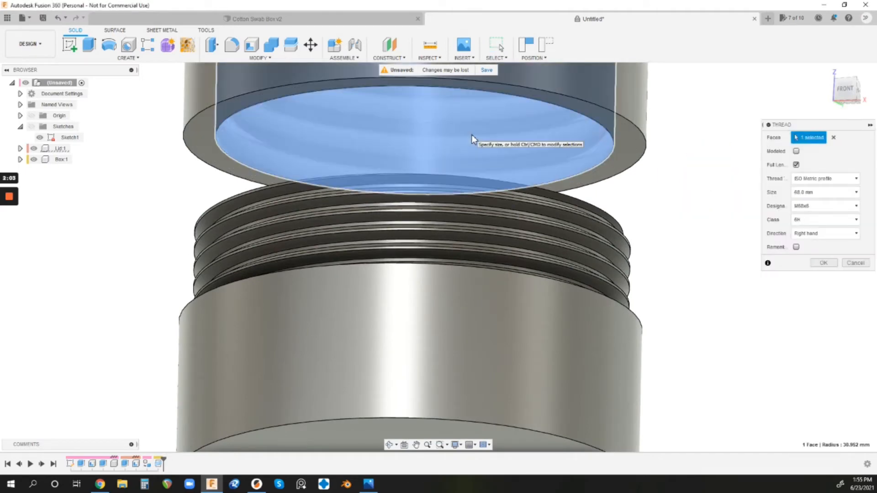
{"action": "left_click", "coordinate": [797, 151]}
{"action": "left_click", "coordinate": [815, 205]}
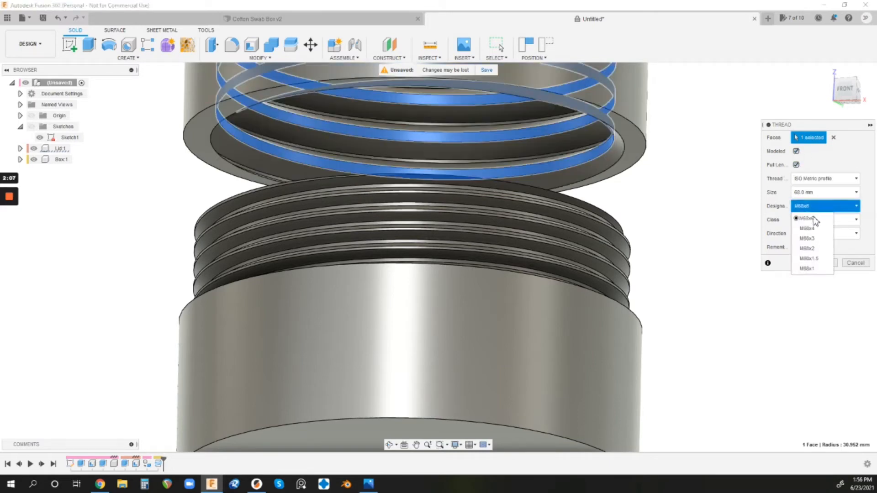
{"action": "left_click", "coordinate": [811, 238]}
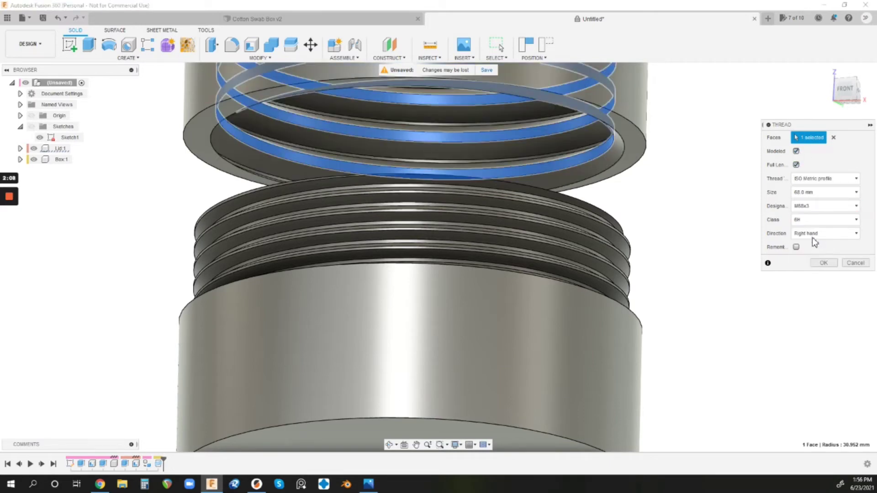
{"action": "left_click", "coordinate": [822, 264]}
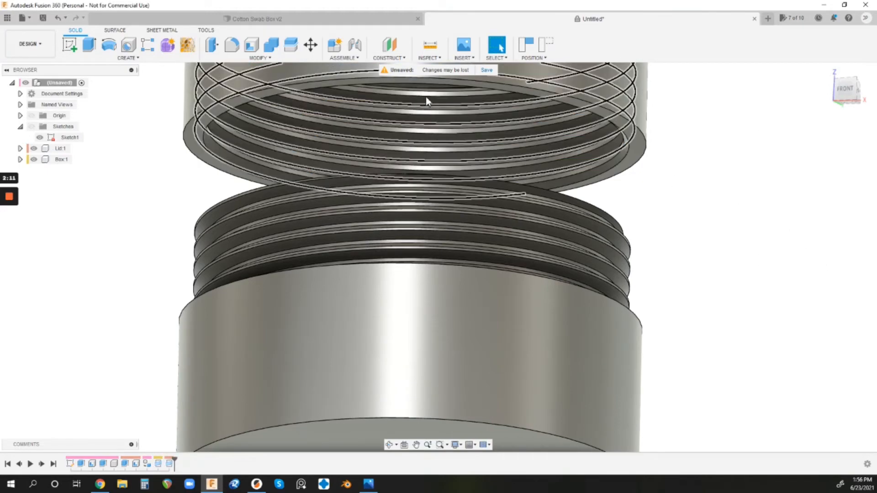
Step: Orbit under the lid and select its internal thread faces as a multiple selection
{"action": "mouse_move", "coordinate": [425, 96]}
{"action": "middle_mouse_down", "text": "shift"}
{"action": "mouse_move", "coordinate": [411, 224]}
{"action": "mouse_move", "coordinate": [424, 207]}
{"action": "middle_mouse_up", "text": "shift"}
{"action": "scroll", "coordinate": [424, 208], "scroll_direction": "up", "scroll_amount": 4}
{"action": "scroll", "coordinate": [424, 207], "scroll_direction": "up", "scroll_amount": 3}
{"action": "scroll", "coordinate": [425, 207], "scroll_direction": "down", "scroll_amount": 4}
{"action": "scroll", "coordinate": [439, 206], "scroll_direction": "up", "scroll_amount": 4}
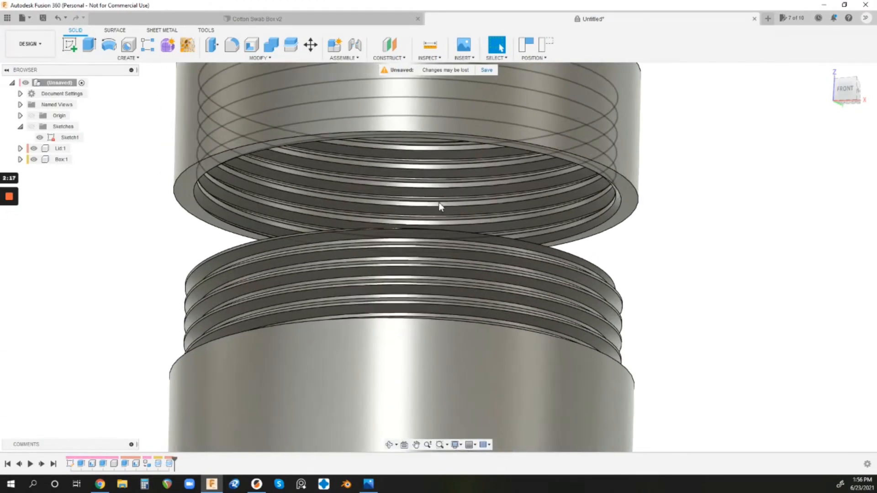
{"action": "scroll", "coordinate": [442, 169], "scroll_direction": "up", "scroll_amount": 2}
{"action": "scroll", "coordinate": [442, 168], "scroll_direction": "up", "scroll_amount": 3}
{"action": "scroll", "coordinate": [441, 169], "scroll_direction": "up", "scroll_amount": 3}
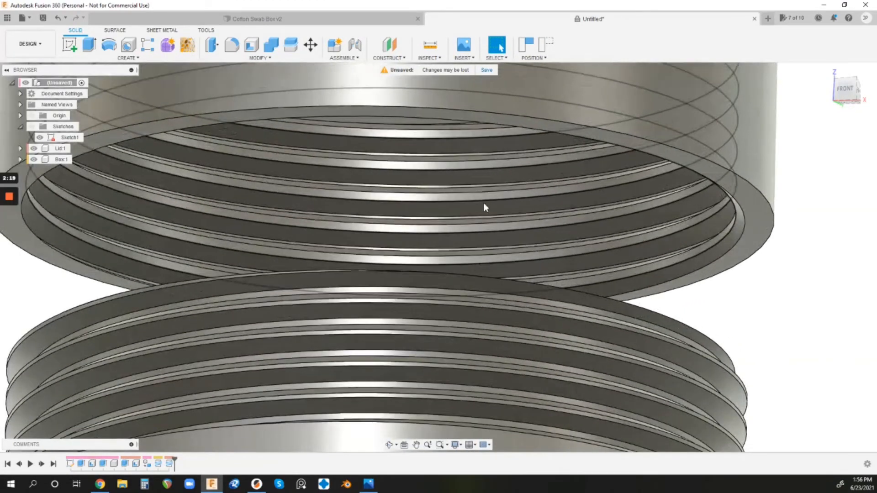
{"action": "middle_click_drag", "start_coordinate": [577, 233], "coordinate": [616, 206], "text": "shift"}
{"action": "scroll", "coordinate": [650, 189], "scroll_direction": "up", "scroll_amount": 3}
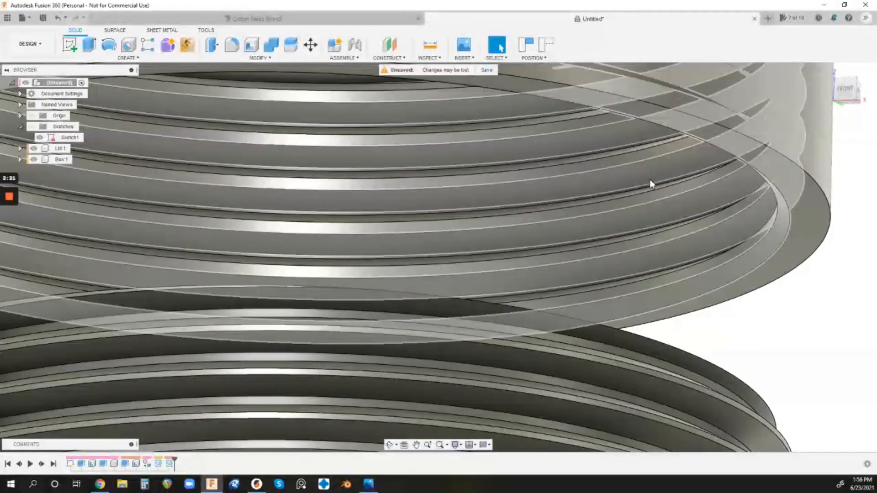
{"action": "left_click", "coordinate": [650, 190]}
{"action": "middle_click_drag", "start_coordinate": [697, 329], "coordinate": [658, 281], "text": "shift"}
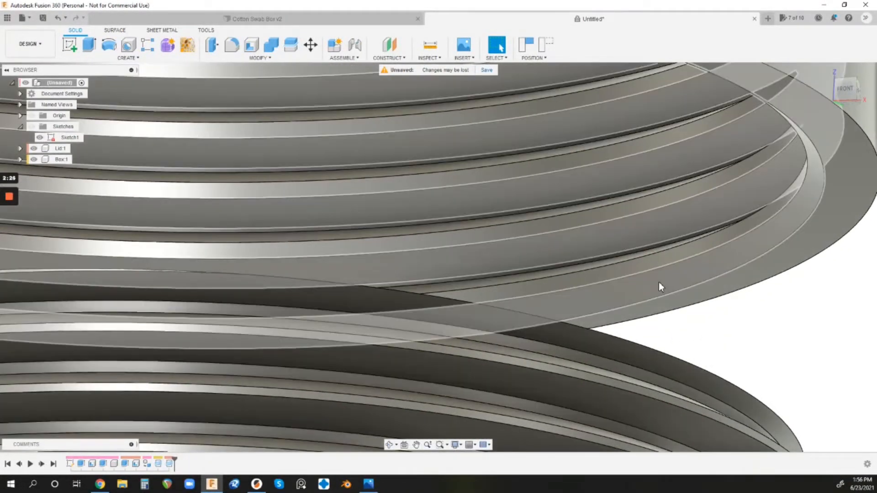
{"action": "left_click", "coordinate": [659, 282]}
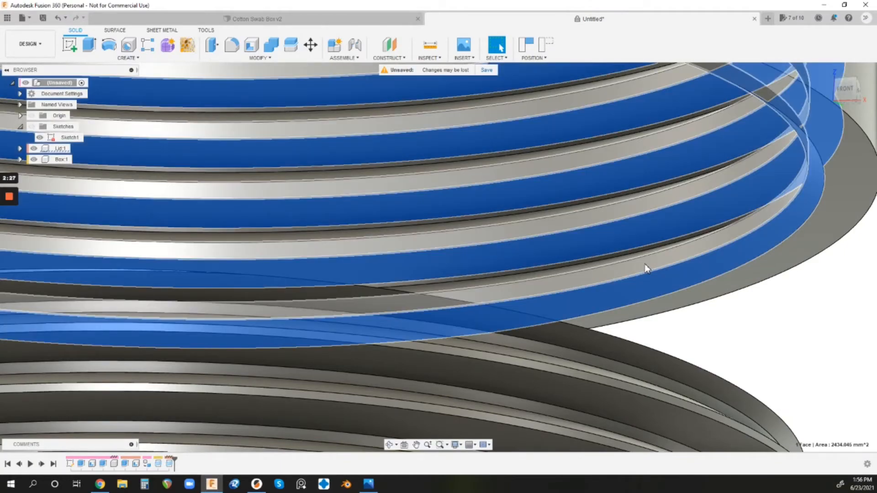
{"action": "mouse_move", "coordinate": [645, 267]}
{"action": "middle_mouse_down", "text": "shift"}
{"action": "mouse_move", "coordinate": [558, 214]}
{"action": "mouse_move", "coordinate": [593, 310]}
{"action": "mouse_move", "coordinate": [567, 307]}
{"action": "middle_mouse_up", "text": "shift"}
{"action": "left_click", "coordinate": [592, 276], "text": "ctrl"}
{"action": "scroll", "coordinate": [592, 277], "scroll_direction": "up", "scroll_amount": 4}
{"action": "scroll", "coordinate": [563, 302], "scroll_direction": "down", "scroll_amount": 3}
{"action": "scroll", "coordinate": [490, 308], "scroll_direction": "down", "scroll_amount": 4}
{"action": "scroll", "coordinate": [487, 312], "scroll_direction": "down", "scroll_amount": 3}
{"action": "scroll", "coordinate": [562, 335], "scroll_direction": "down", "scroll_amount": 5}
Step: Offset the selected lid thread faces by -0.3 mm and pick the offset feature in the timeline
{"action": "left_click", "coordinate": [335, 44]}
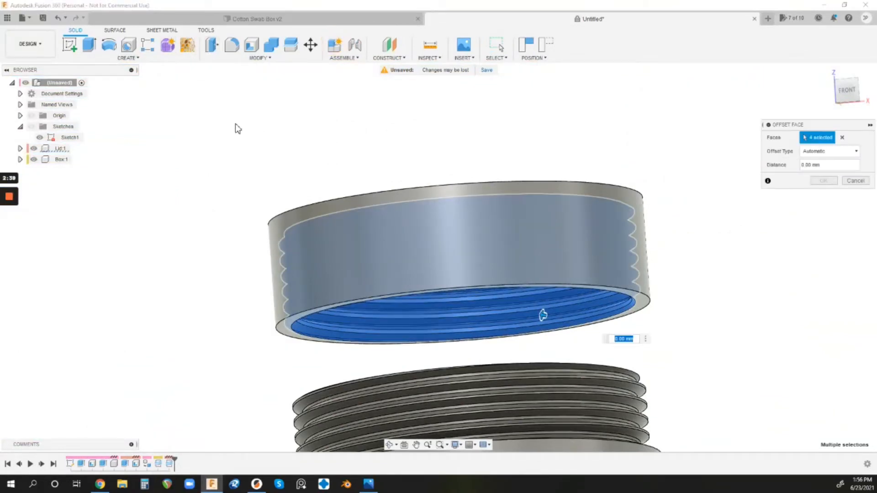
{"action": "type", "text": "-.3"}
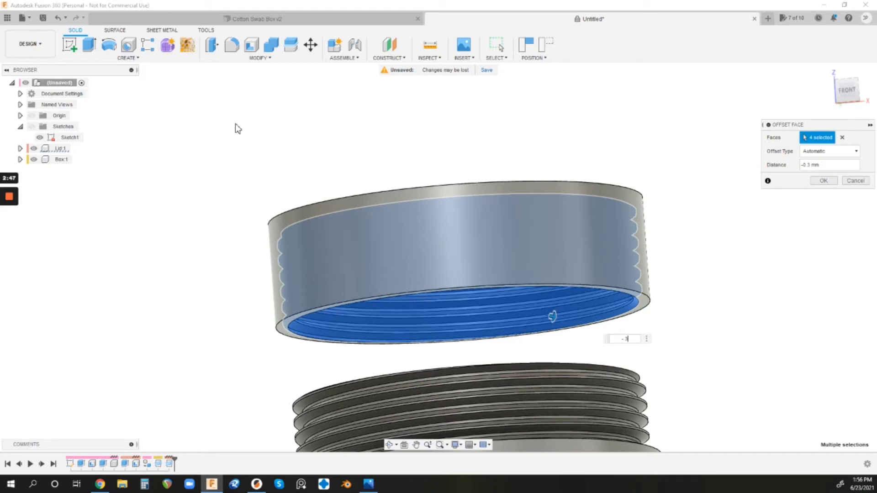
{"action": "key", "text": "Return"}
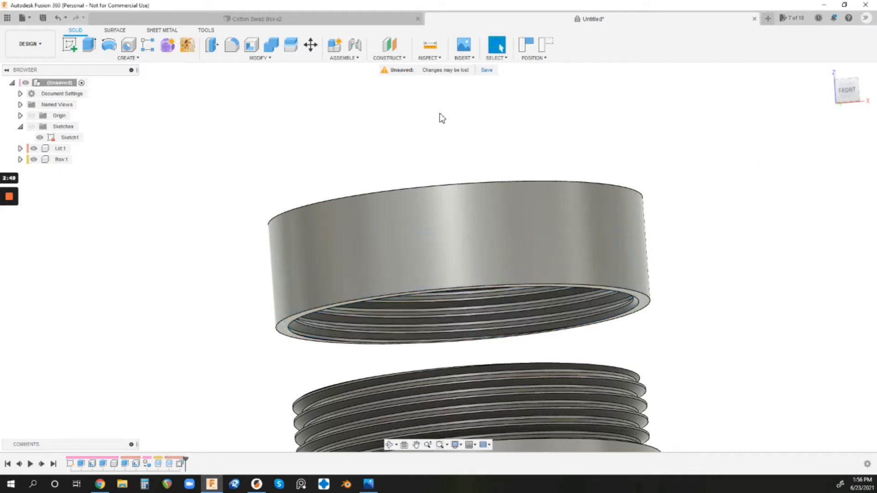
{"action": "scroll", "coordinate": [465, 228], "scroll_direction": "up", "scroll_amount": 3}
{"action": "scroll", "coordinate": [480, 285], "scroll_direction": "down", "scroll_amount": 5}
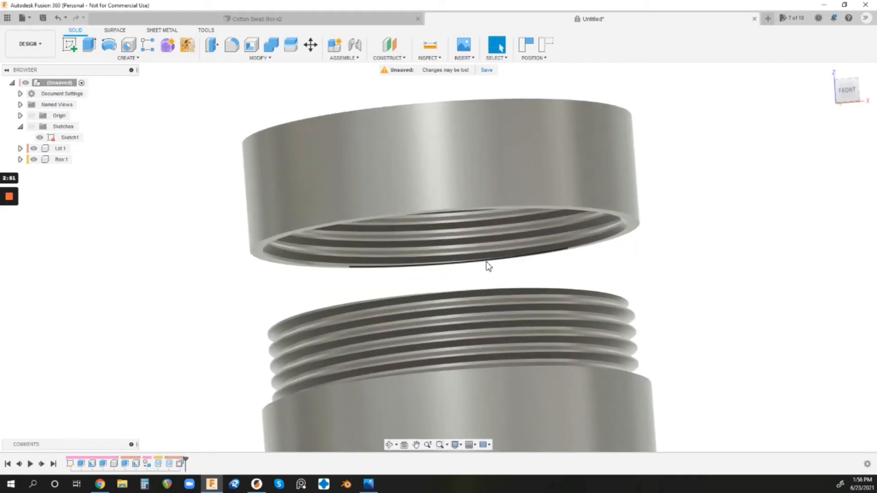
{"action": "left_click", "coordinate": [422, 319]}
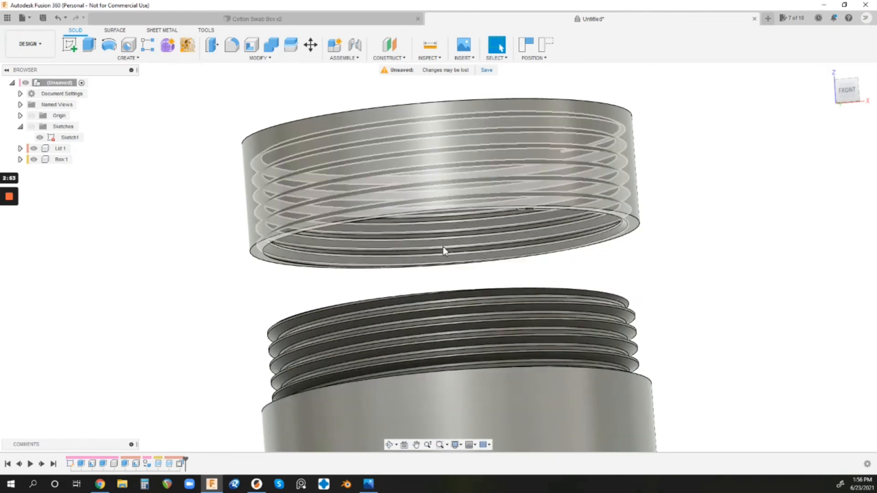
{"action": "scroll", "coordinate": [531, 259], "scroll_direction": "down", "scroll_amount": 3}
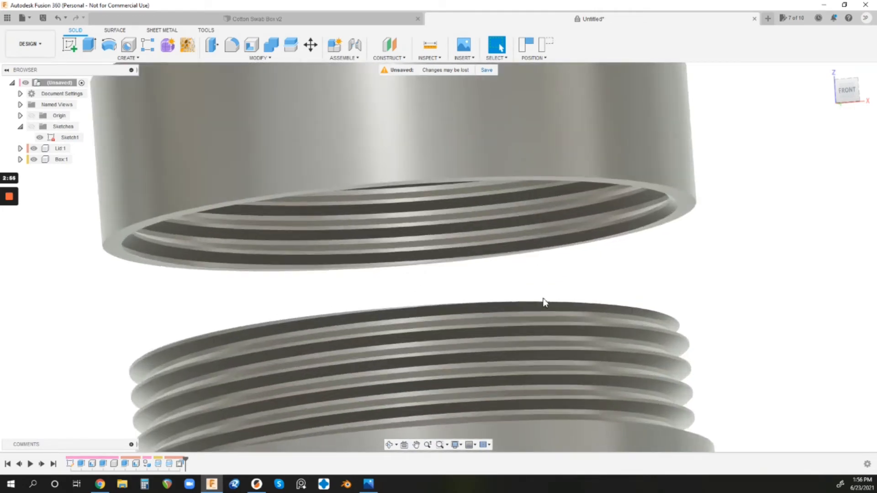
{"action": "scroll", "coordinate": [532, 263], "scroll_direction": "up", "scroll_amount": 3}
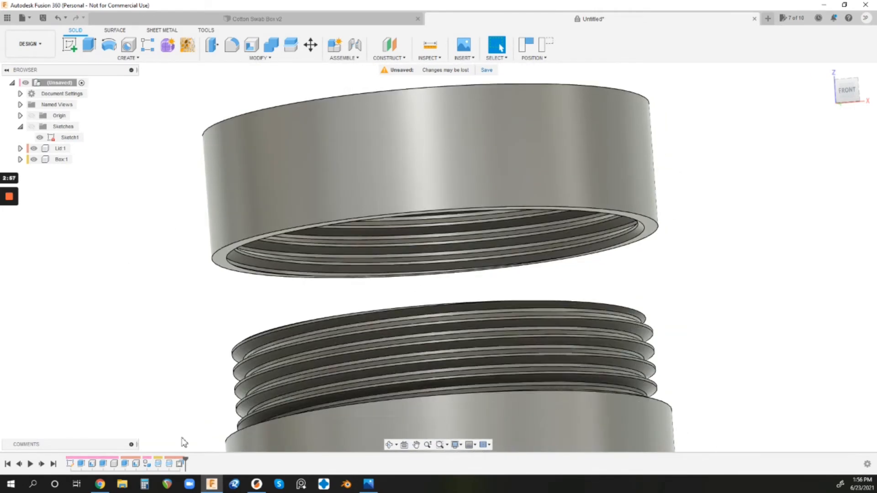
{"action": "left_click", "coordinate": [180, 463]}
Step: Edit the Offset Face feature to -0.4 mm and return to the front view
{"action": "right_click", "coordinate": [180, 464]}
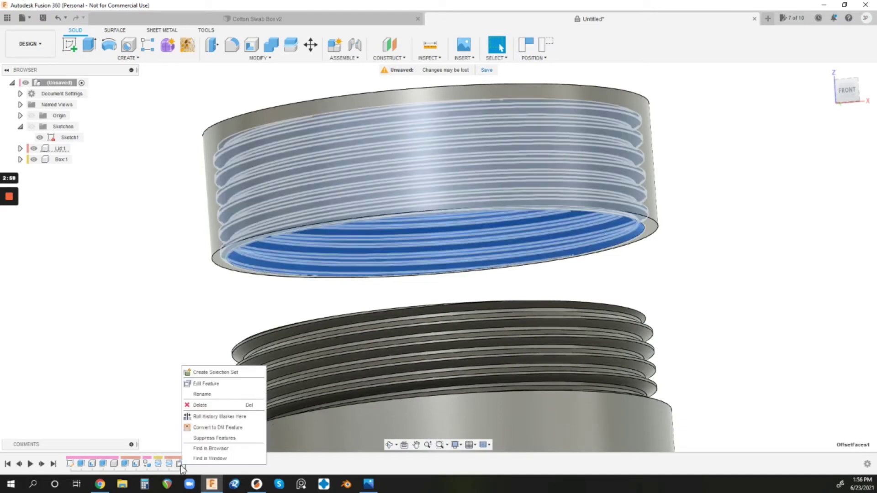
{"action": "left_click", "coordinate": [205, 383]}
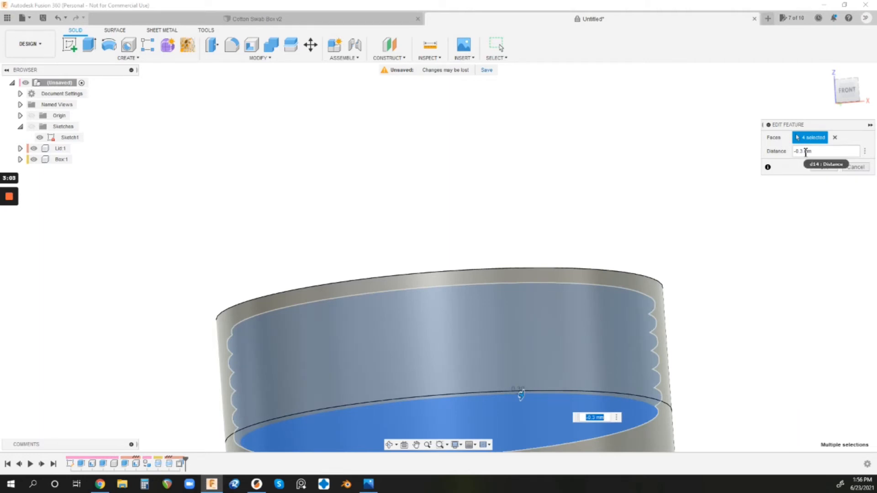
{"action": "double_click", "coordinate": [806, 152]}
{"action": "type", "text": "-.4"}
{"action": "key", "text": "Return"}
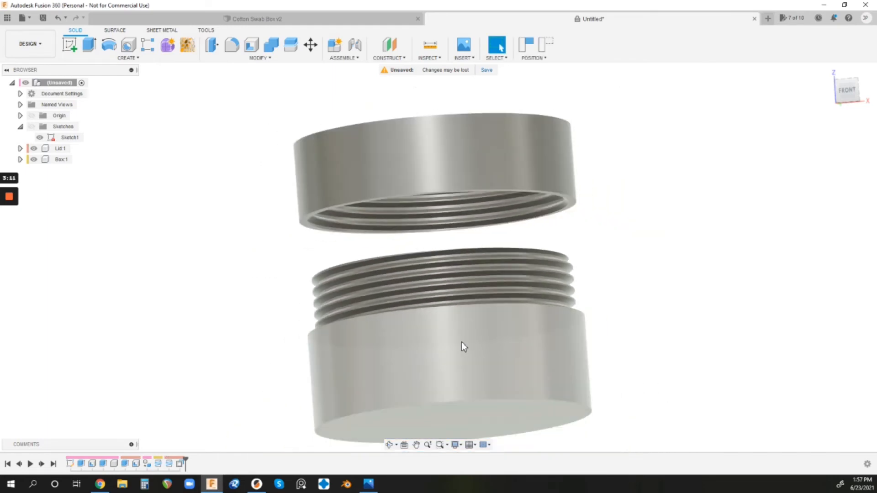
{"action": "scroll", "coordinate": [464, 350], "scroll_direction": "up", "scroll_amount": 3}
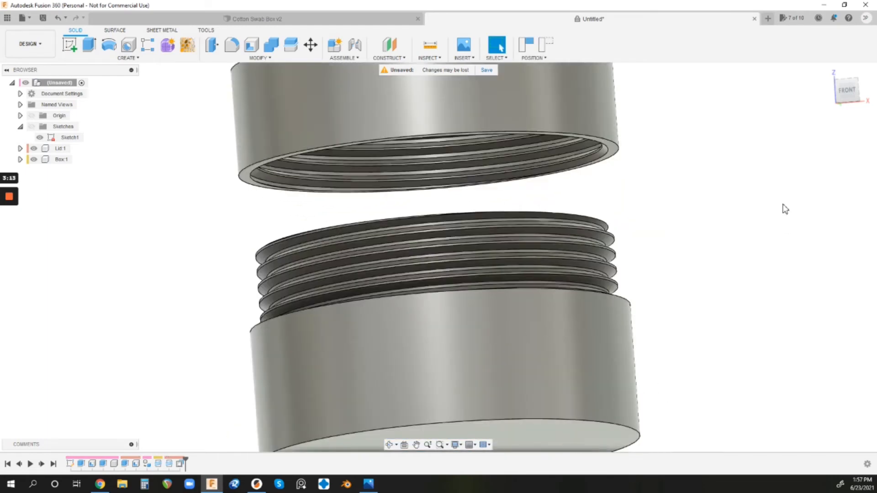
{"action": "left_click", "coordinate": [457, 445]}
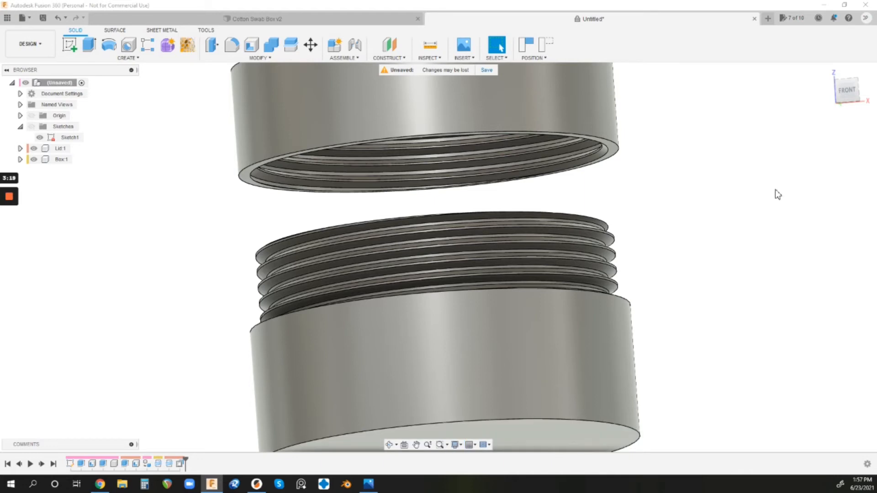
{"action": "left_click", "coordinate": [847, 89]}
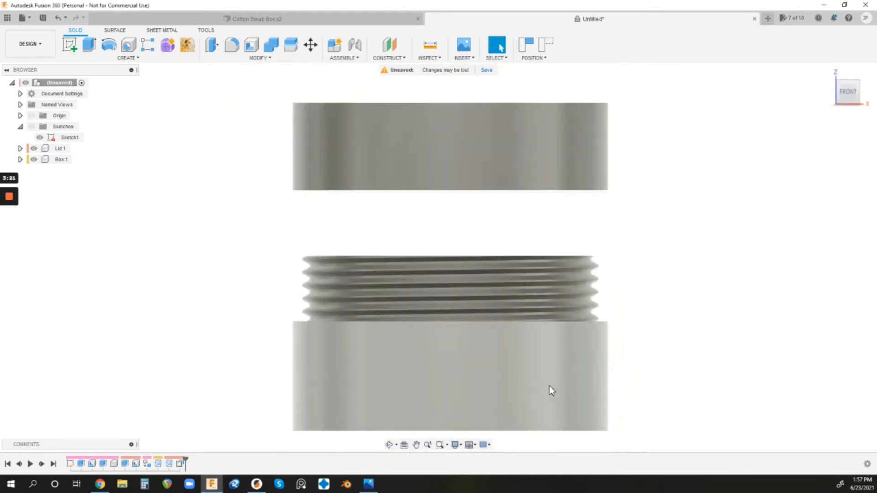
{"action": "scroll", "coordinate": [550, 391], "scroll_direction": "down", "scroll_amount": 2}
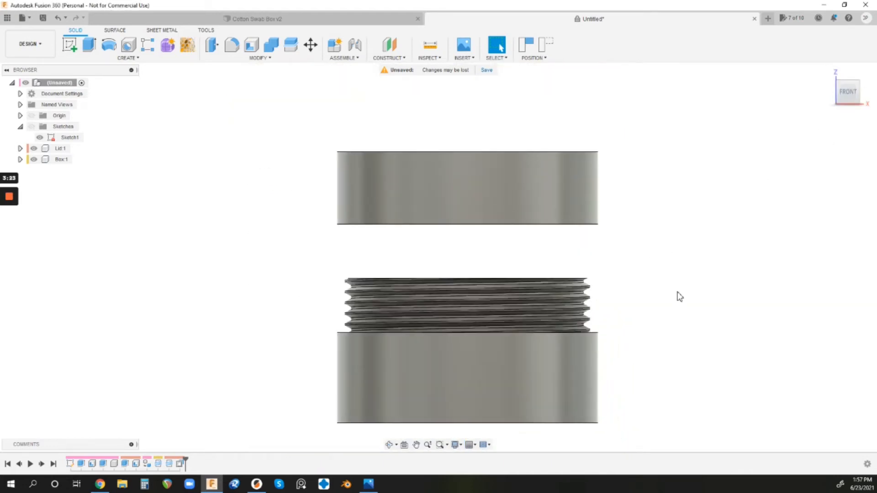
{"action": "scroll", "coordinate": [679, 296], "scroll_direction": "up", "scroll_amount": 1}
{"action": "scroll", "coordinate": [677, 293], "scroll_direction": "down", "scroll_amount": 1}
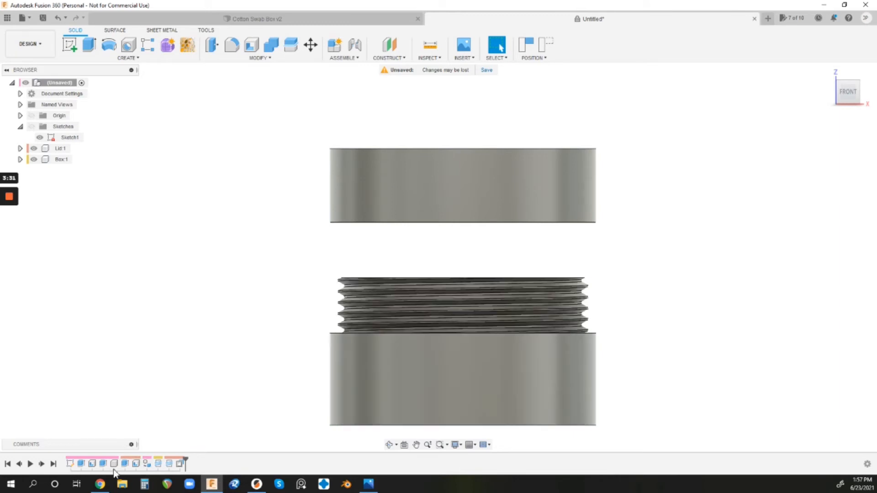
Step: Move the lid component -30 mm down in Z onto the box's threads
{"action": "left_click", "coordinate": [310, 45]}
{"action": "left_click", "coordinate": [434, 167]}
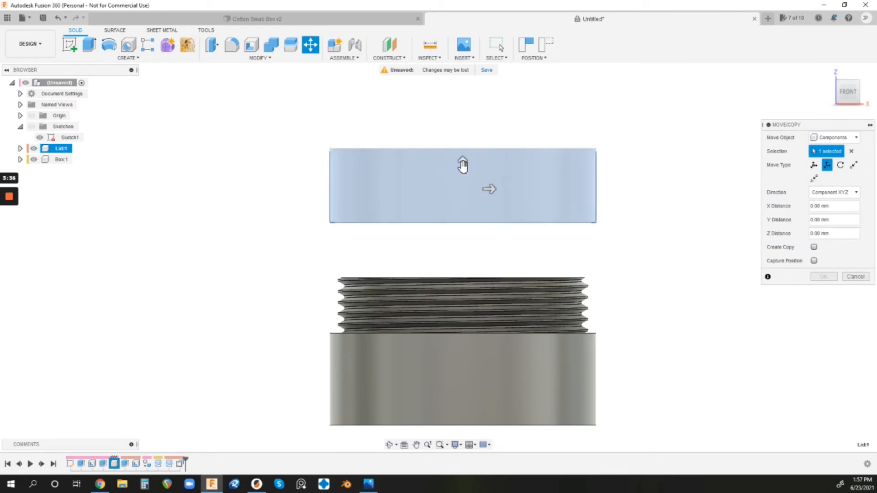
{"action": "mouse_move", "coordinate": [463, 165]}
{"action": "left_mouse_down"}
{"action": "mouse_move", "coordinate": [464, 296]}
{"action": "mouse_move", "coordinate": [460, 274]}
{"action": "left_mouse_up"}
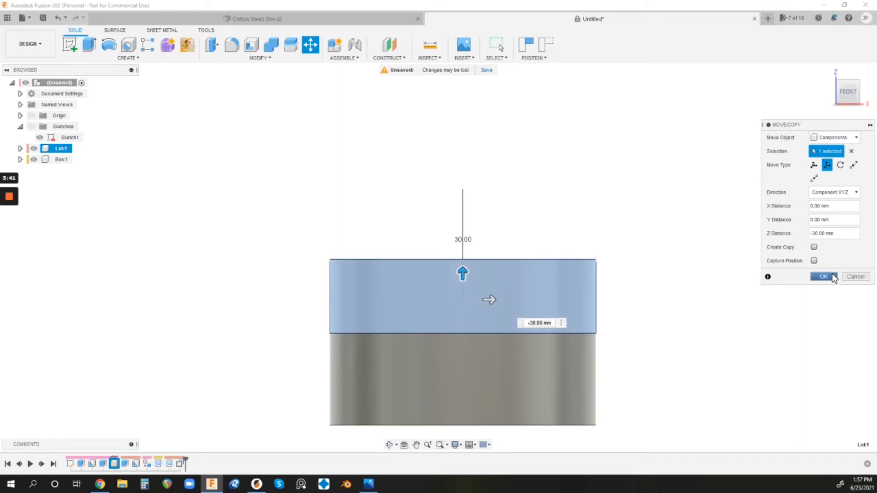
{"action": "left_click", "coordinate": [824, 276]}
{"action": "scroll", "coordinate": [370, 165], "scroll_direction": "down", "scroll_amount": 3}
{"action": "scroll", "coordinate": [398, 256], "scroll_direction": "up", "scroll_amount": 3}
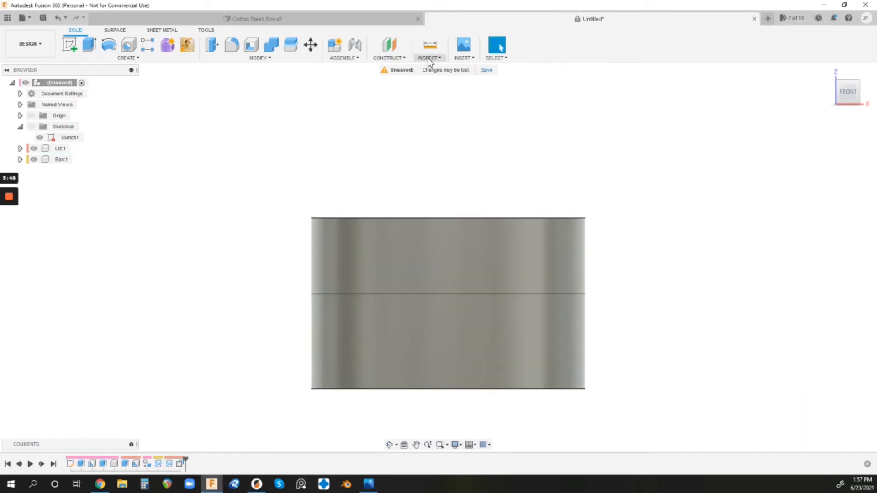
Step: Create a section analysis through the XZ origin plane to show the meshing threads
{"action": "left_click", "coordinate": [430, 58]}
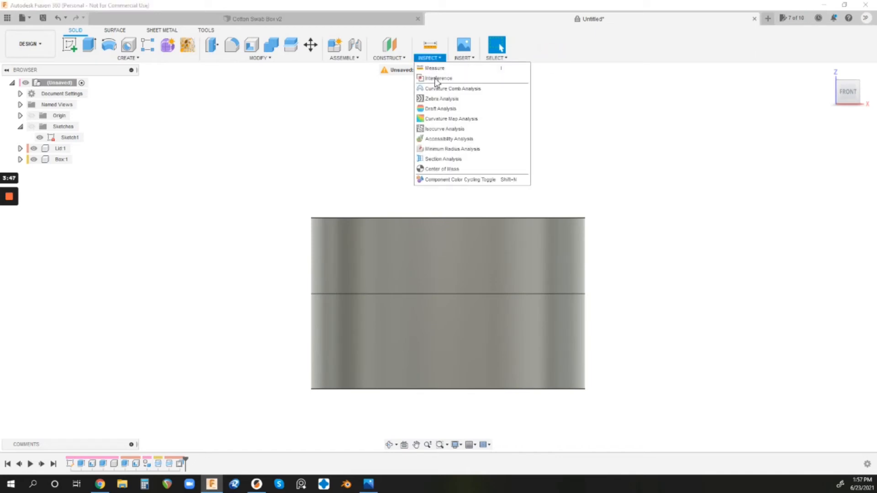
{"action": "left_click", "coordinate": [443, 158]}
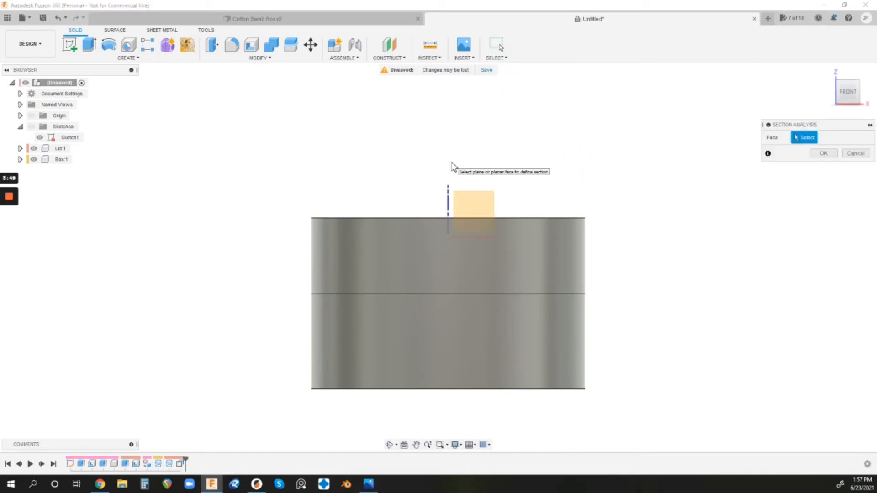
{"action": "left_click", "coordinate": [478, 203]}
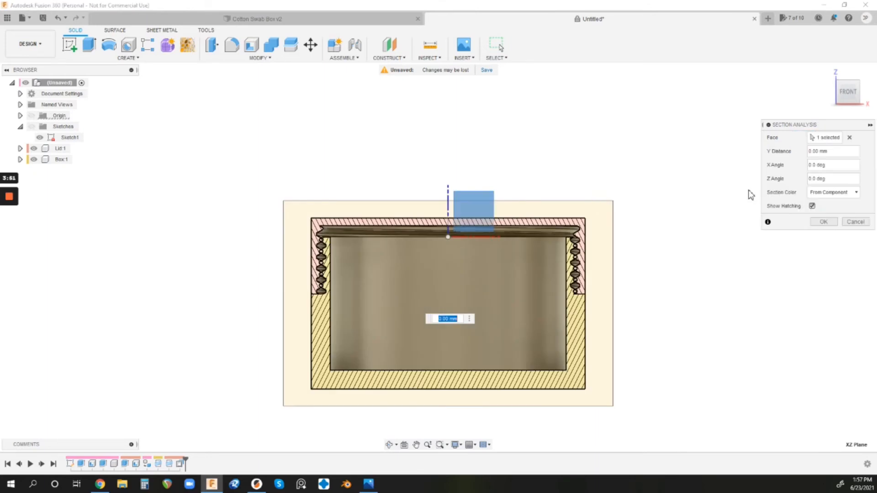
{"action": "left_click", "coordinate": [824, 226]}
{"action": "scroll", "coordinate": [559, 272], "scroll_direction": "up", "scroll_amount": 3}
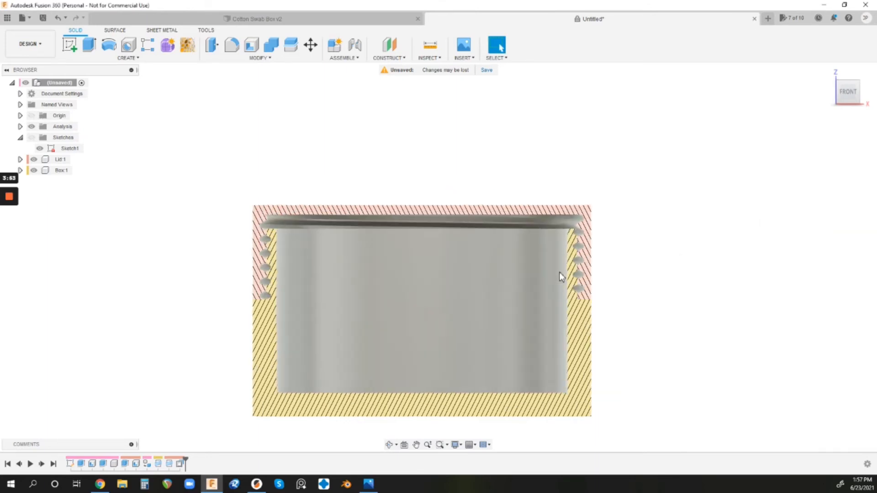
{"action": "scroll", "coordinate": [559, 272], "scroll_direction": "up", "scroll_amount": 3}
{"action": "scroll", "coordinate": [559, 272], "scroll_direction": "up", "scroll_amount": 4}
{"action": "scroll", "coordinate": [559, 272], "scroll_direction": "down", "scroll_amount": 3}
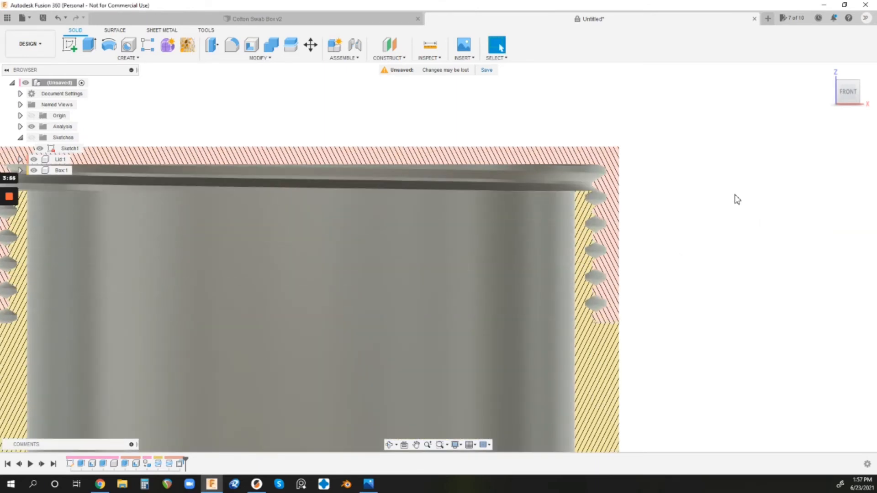
{"action": "scroll", "coordinate": [737, 199], "scroll_direction": "down", "scroll_amount": 3}
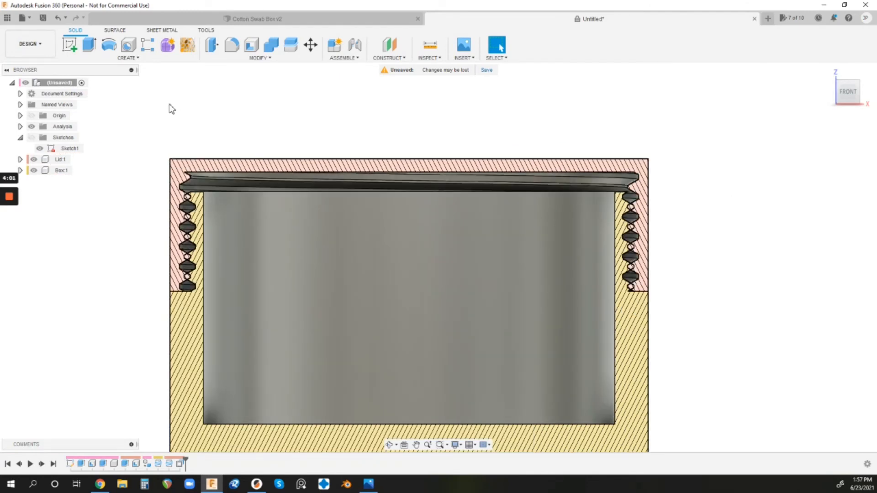
{"action": "scroll", "coordinate": [244, 130], "scroll_direction": "down", "scroll_amount": 2}
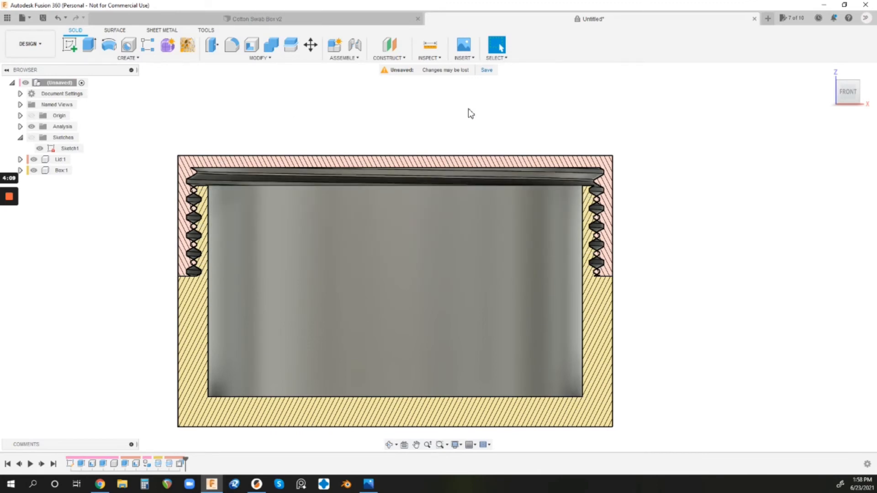
Step: Start a rotate move of the lid using its top face as the rotation axis
{"action": "left_click", "coordinate": [311, 45]}
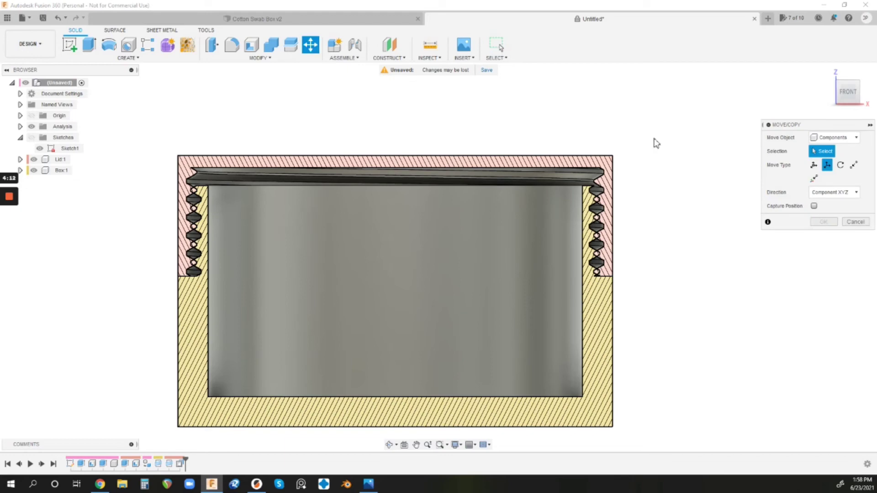
{"action": "left_click", "coordinate": [841, 166]}
{"action": "left_click", "coordinate": [526, 161]}
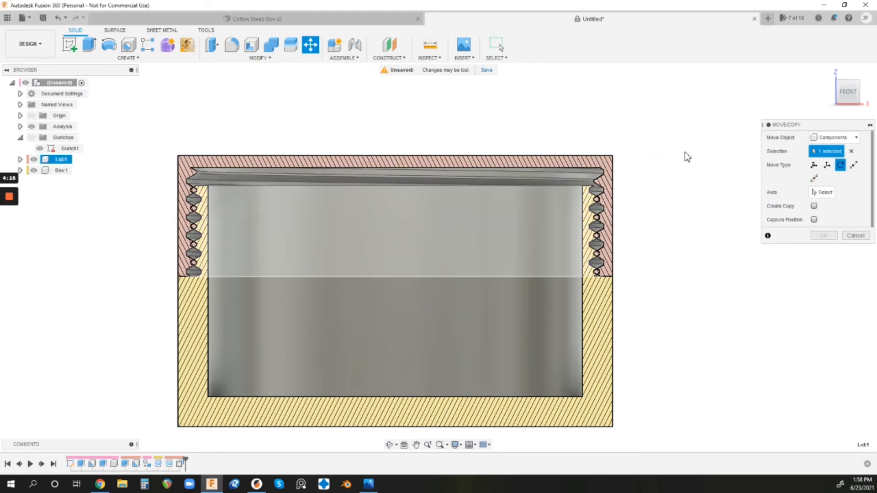
{"action": "middle_click_drag", "start_coordinate": [684, 151], "coordinate": [681, 161], "text": "shift"}
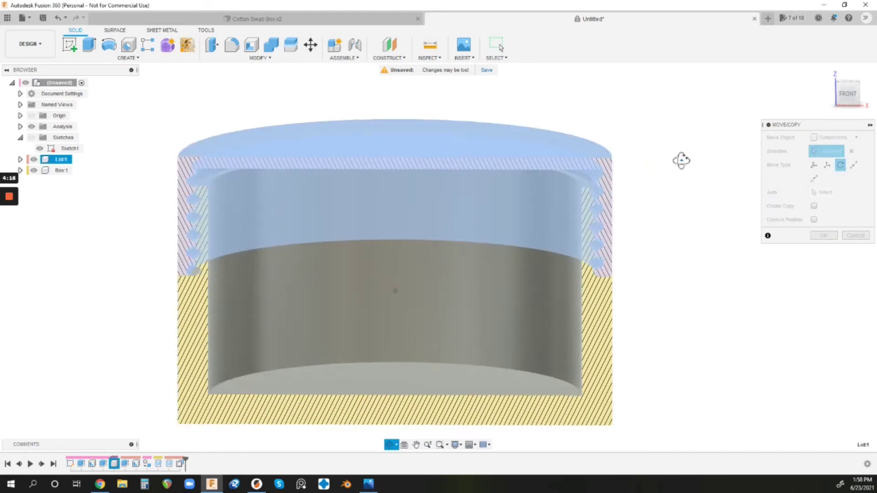
{"action": "left_click", "coordinate": [827, 193]}
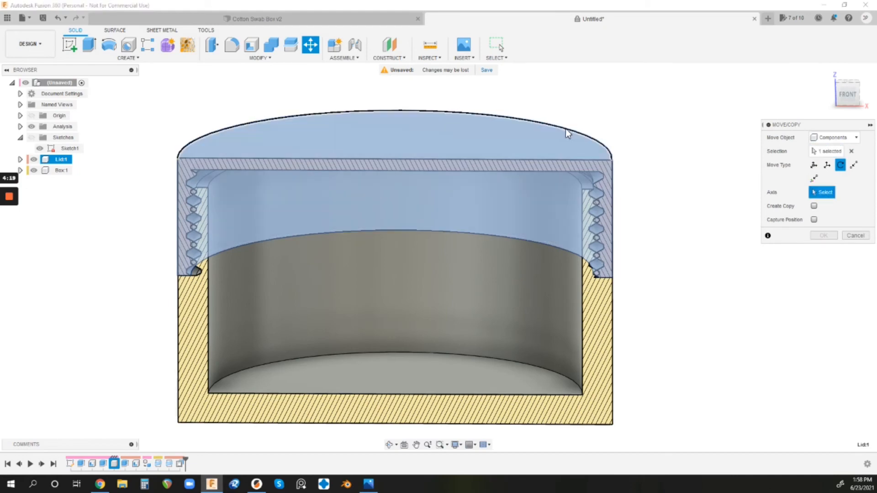
{"action": "left_click", "coordinate": [497, 135]}
Step: Rotate the lid 180 degrees about its axis and confirm from the front view
{"action": "middle_click_drag", "start_coordinate": [479, 206], "coordinate": [473, 220], "text": "shift"}
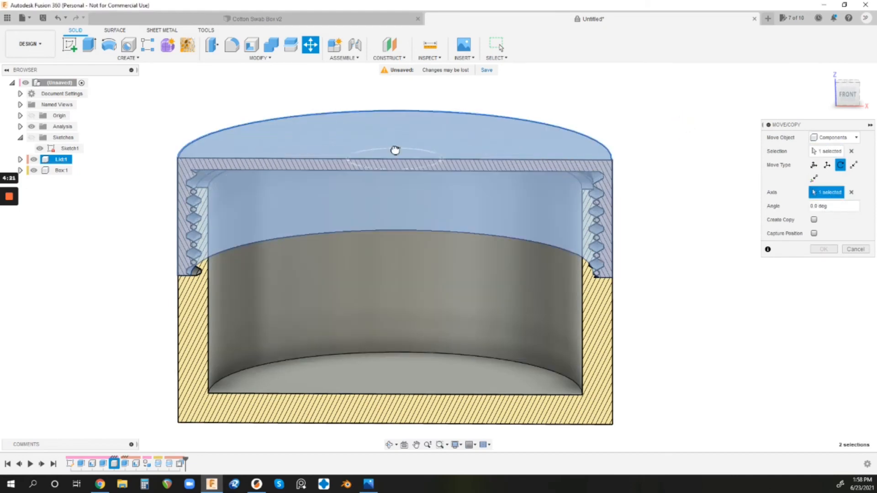
{"action": "mouse_move", "coordinate": [394, 141]}
{"action": "left_mouse_down"}
{"action": "mouse_move", "coordinate": [329, 194]}
{"action": "mouse_move", "coordinate": [387, 242]}
{"action": "left_mouse_up"}
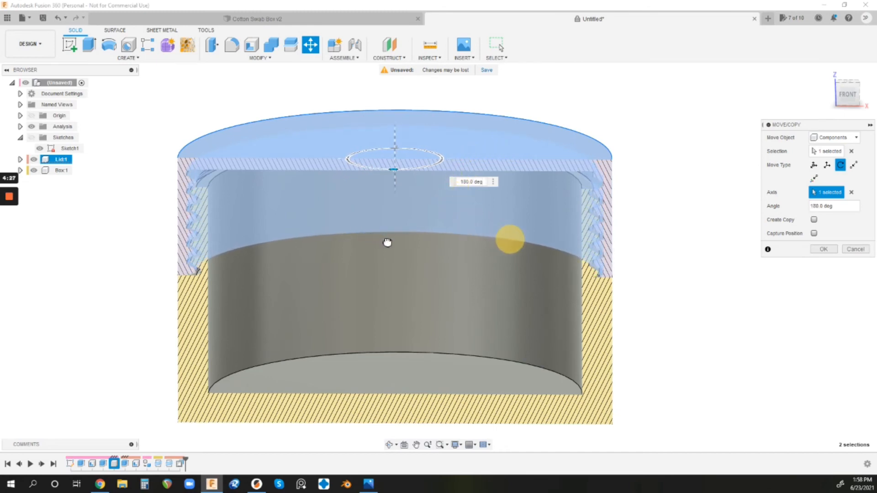
{"action": "key", "text": "Return"}
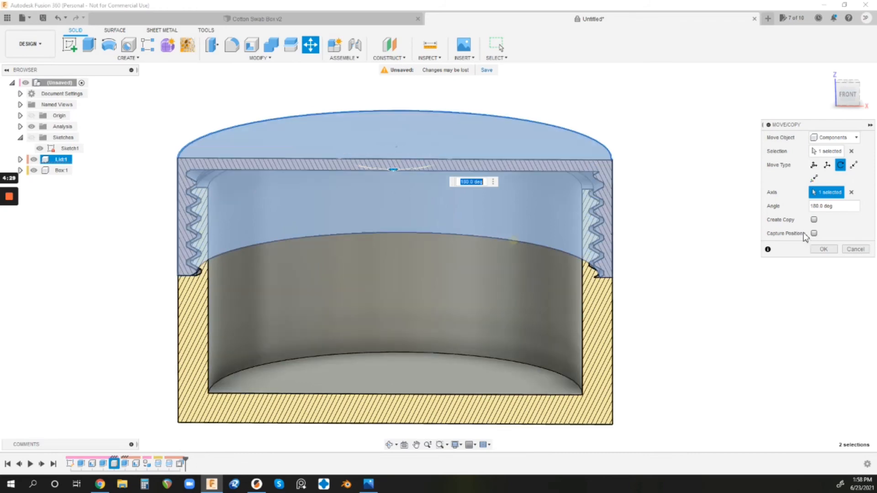
{"action": "left_click", "coordinate": [847, 93]}
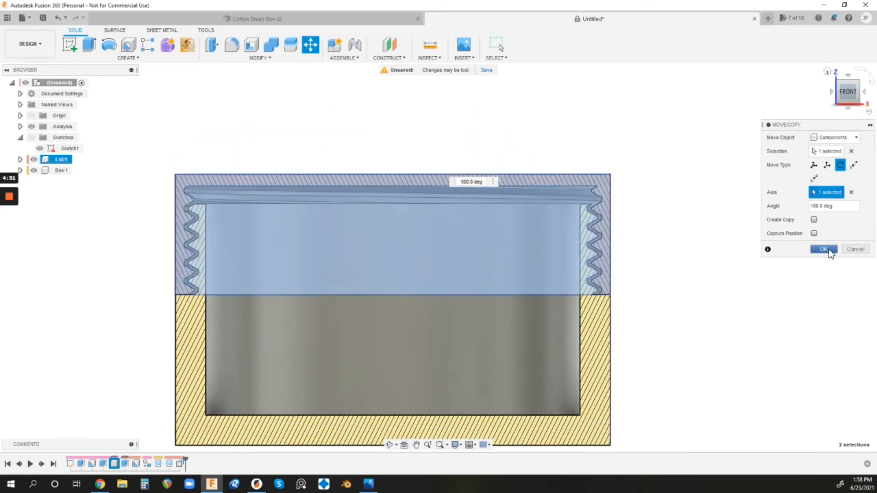
{"action": "left_click", "coordinate": [823, 249]}
{"action": "left_click", "coordinate": [653, 186]}
{"action": "scroll", "coordinate": [540, 264], "scroll_direction": "up", "scroll_amount": 3}
{"action": "scroll", "coordinate": [685, 212], "scroll_direction": "down", "scroll_amount": 2}
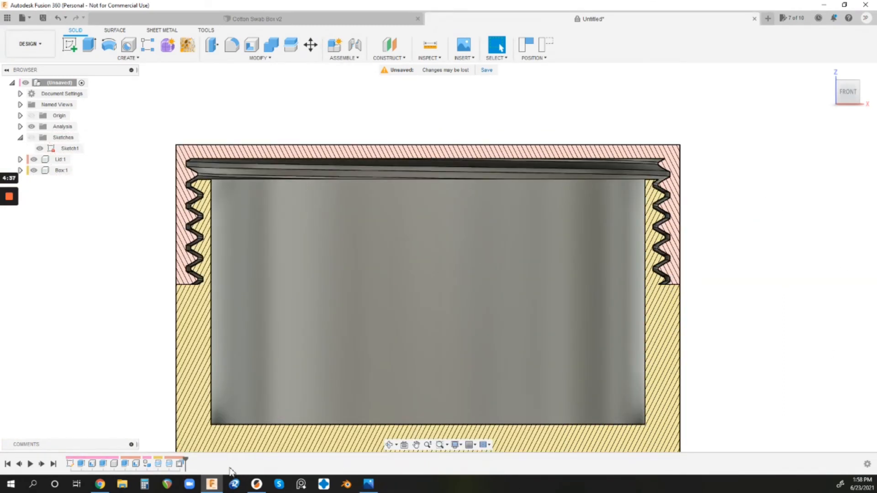
Step: Edit the lid's OffsetFaces1 feature to a -0.3 mm distance and commit it
{"action": "left_click", "coordinate": [180, 464]}
{"action": "right_click", "coordinate": [181, 465]}
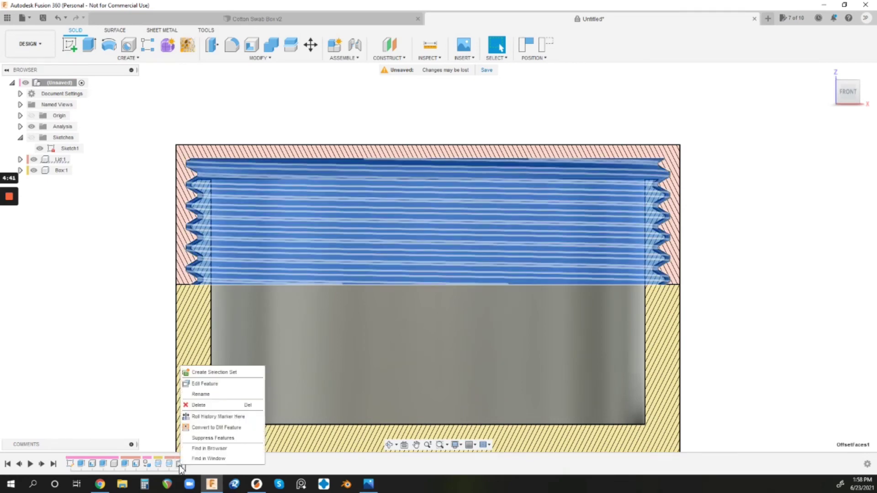
{"action": "left_click", "coordinate": [206, 390]}
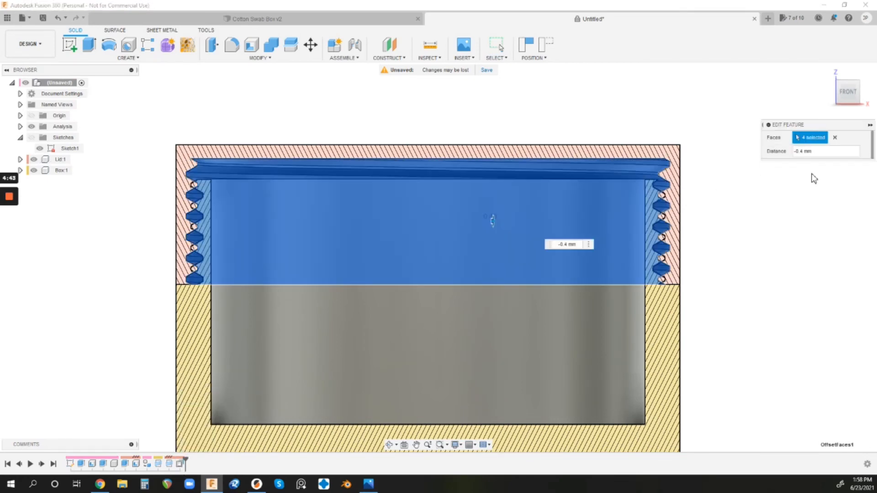
{"action": "double_click", "coordinate": [809, 152]}
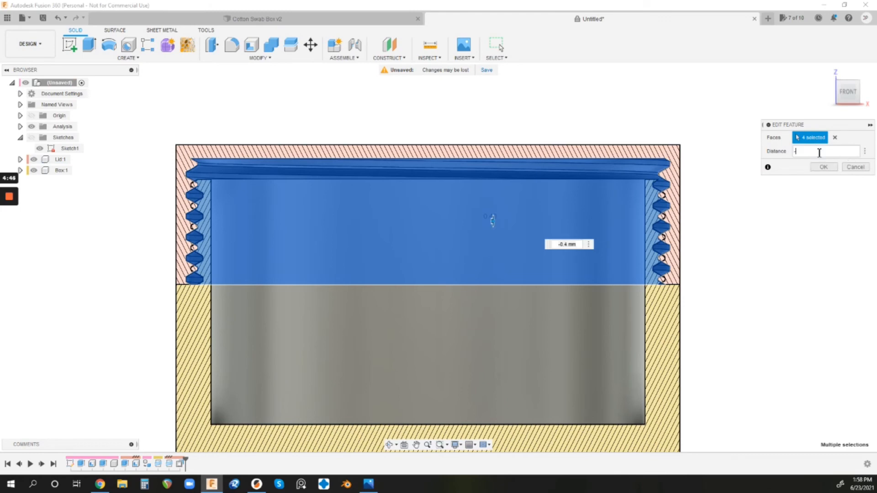
{"action": "type", "text": "-.3"}
{"action": "key", "text": "Return"}
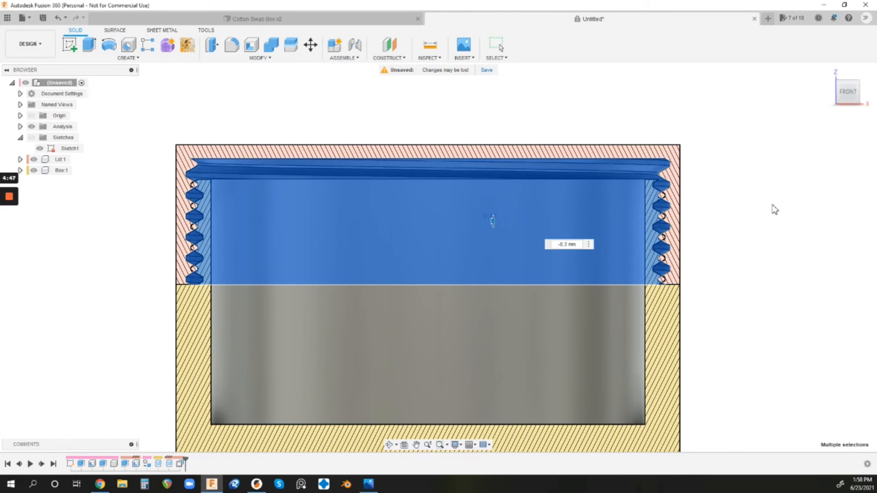
{"action": "scroll", "coordinate": [688, 237], "scroll_direction": "up", "scroll_amount": 5}
{"action": "scroll", "coordinate": [688, 237], "scroll_direction": "up", "scroll_amount": 3}
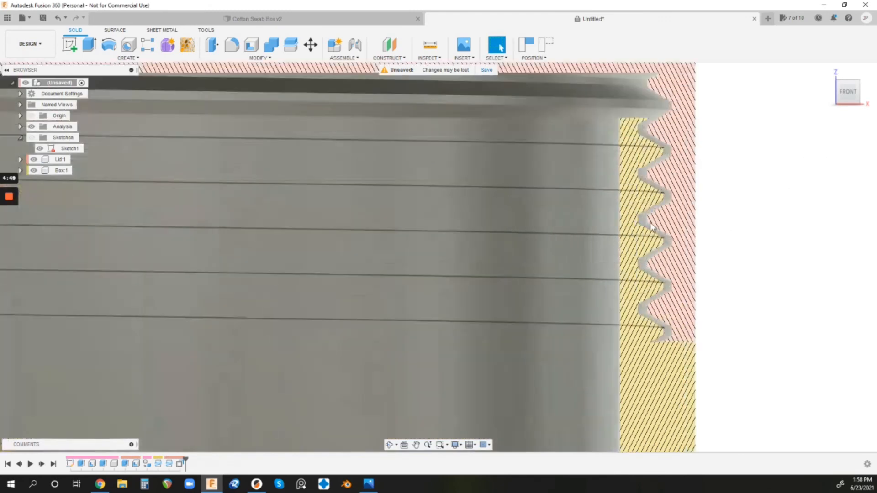
{"action": "scroll", "coordinate": [753, 236], "scroll_direction": "down", "scroll_amount": 3}
{"action": "scroll", "coordinate": [754, 236], "scroll_direction": "down", "scroll_amount": 2}
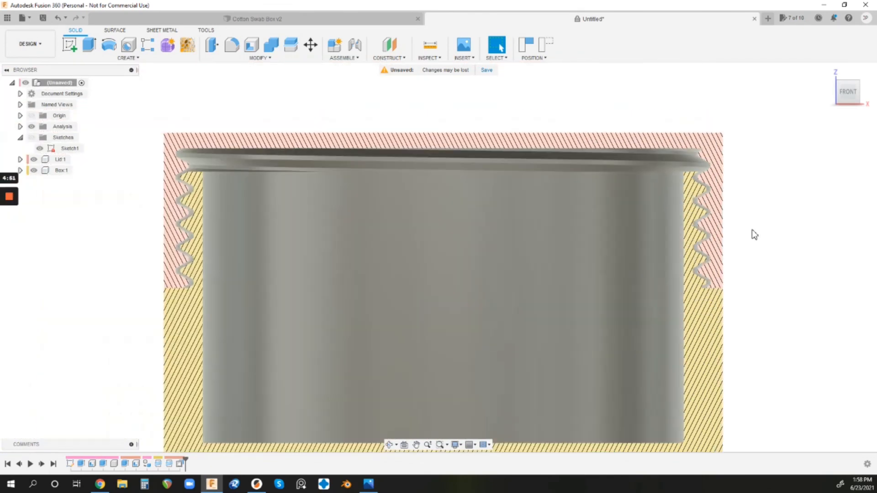
{"action": "scroll", "coordinate": [753, 235], "scroll_direction": "down", "scroll_amount": 1}
{"action": "scroll", "coordinate": [754, 235], "scroll_direction": "down", "scroll_amount": 1}
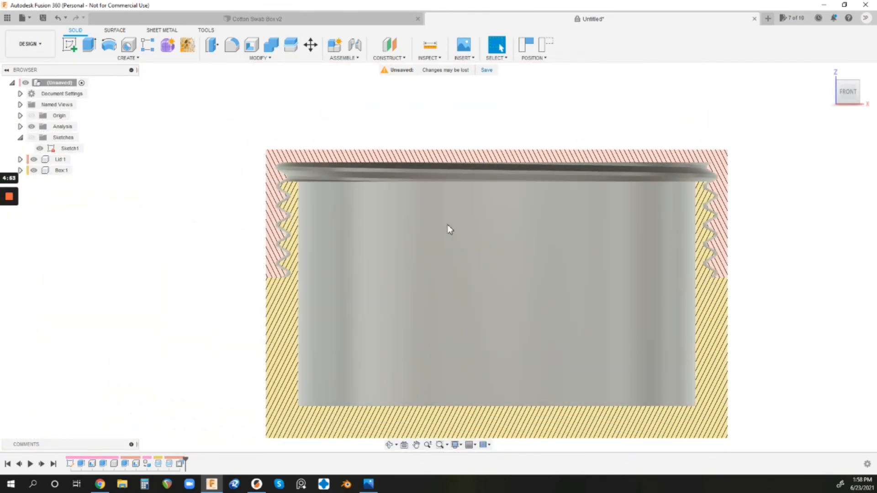
{"action": "scroll", "coordinate": [375, 200], "scroll_direction": "up", "scroll_amount": 1}
{"action": "scroll", "coordinate": [316, 197], "scroll_direction": "down", "scroll_amount": 1}
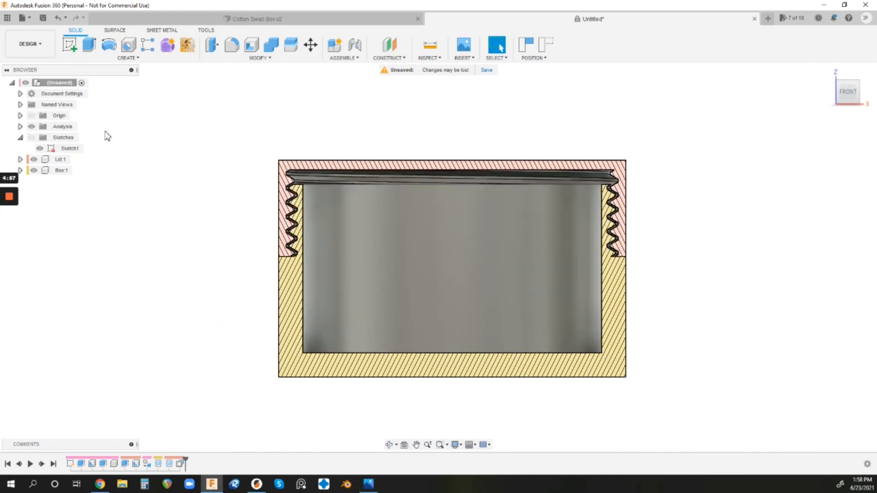
Step: Hide the Analysis section cutaway and orbit to view the closed assembly from below
{"action": "left_click", "coordinate": [32, 127]}
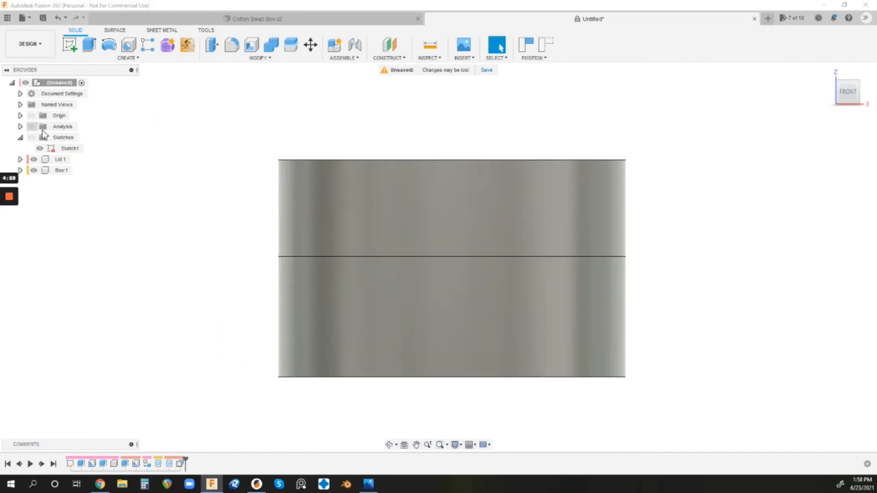
{"action": "mouse_move", "coordinate": [764, 214]}
{"action": "middle_mouse_down", "text": "shift"}
{"action": "mouse_move", "coordinate": [740, 234]}
{"action": "mouse_move", "coordinate": [750, 214]}
{"action": "middle_mouse_up", "text": "shift"}
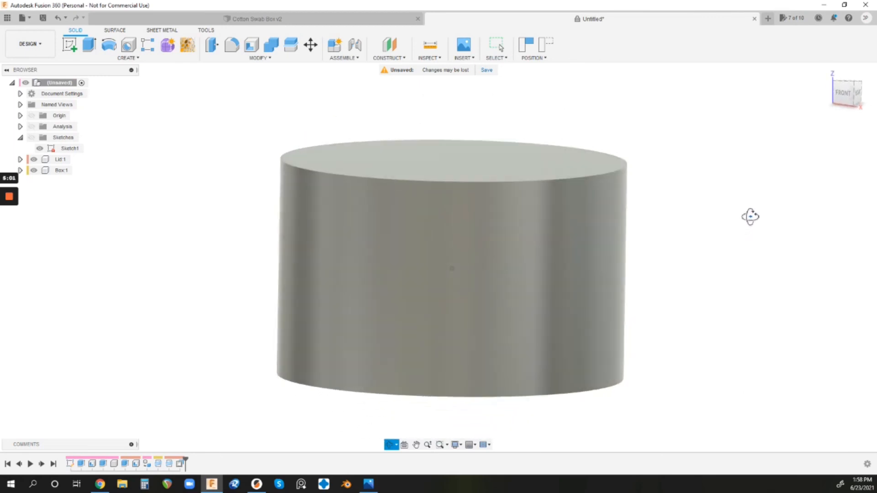
{"action": "scroll", "coordinate": [387, 316], "scroll_direction": "down", "scroll_amount": 3}
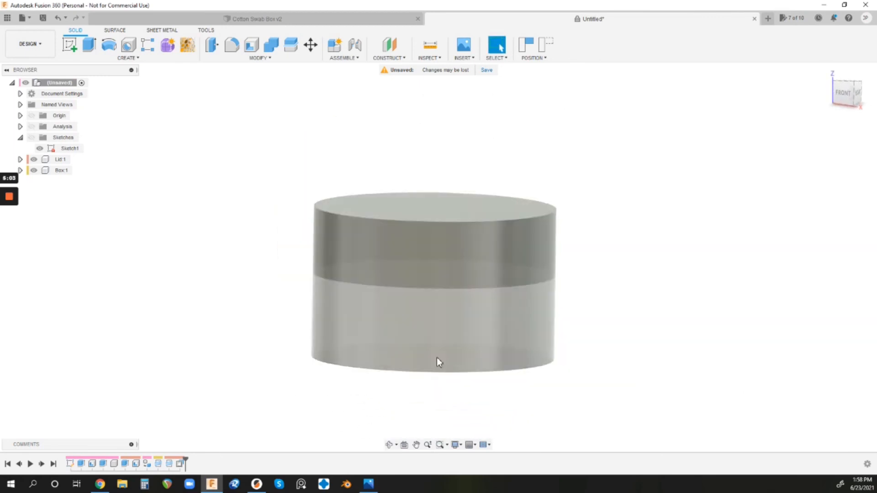
{"action": "scroll", "coordinate": [436, 357], "scroll_direction": "up", "scroll_amount": 3}
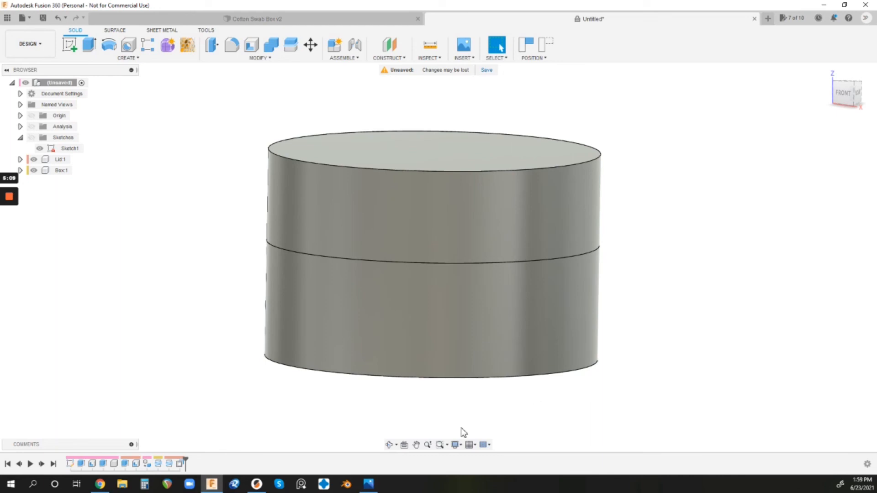
{"action": "scroll", "coordinate": [448, 318], "scroll_direction": "down", "scroll_amount": 5}
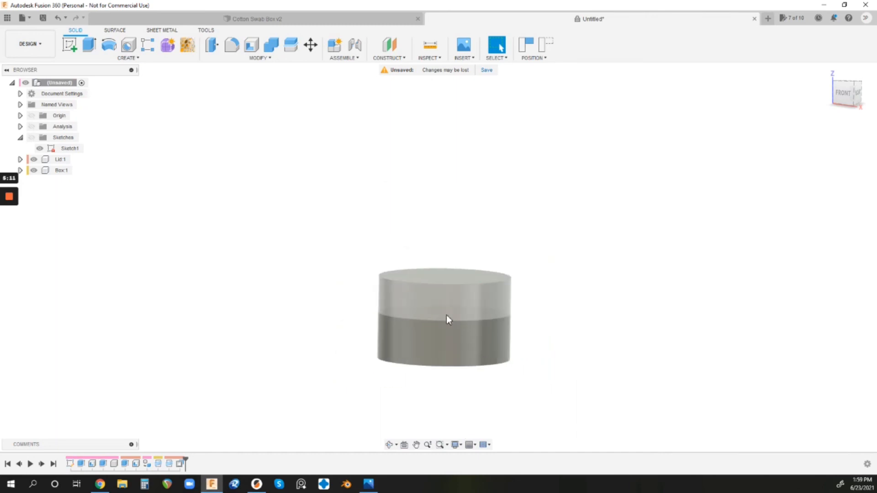
{"action": "scroll", "coordinate": [457, 336], "scroll_direction": "up", "scroll_amount": 4}
{"action": "mouse_move", "coordinate": [609, 330]}
{"action": "middle_mouse_down", "text": "shift"}
{"action": "mouse_move", "coordinate": [608, 300]}
{"action": "mouse_move", "coordinate": [626, 328]}
{"action": "mouse_move", "coordinate": [612, 307]}
{"action": "middle_mouse_up", "text": "shift"}
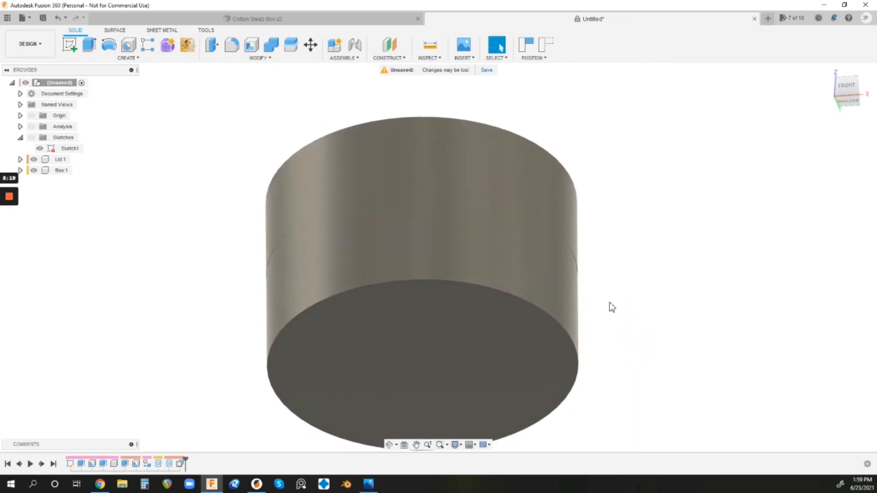